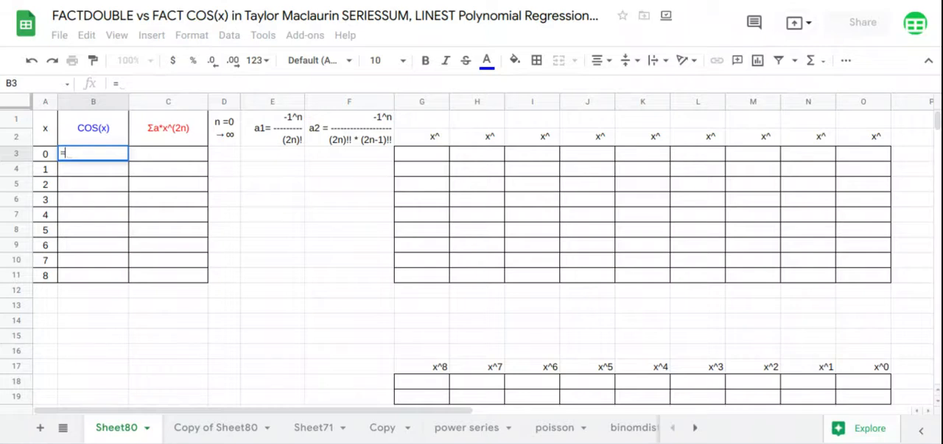
Step: Complete the array formula in B3 that returns the cosine of every x value in A3:A11
{"action": "type", "text": "arr"}
{"action": "key", "text": "Tab"}
{"action": "type", "text": "cos"}
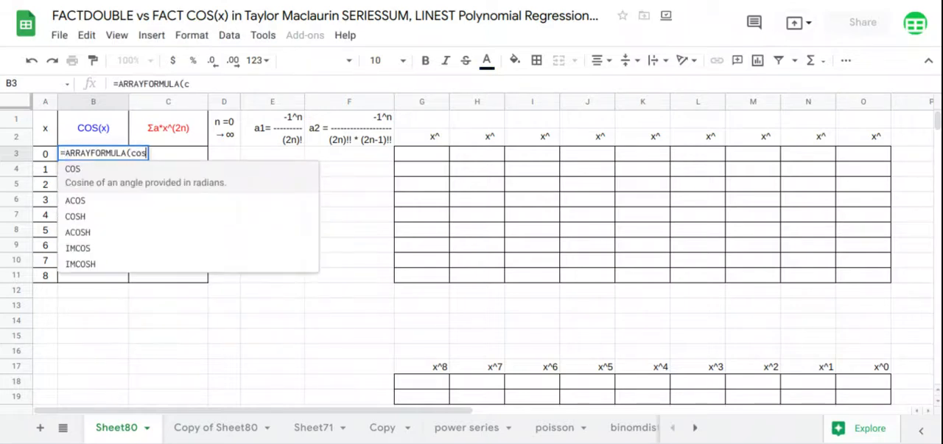
{"action": "key", "text": "Tab"}
{"action": "left_click_drag", "start_coordinate": [44, 155], "coordinate": [56, 276]}
{"action": "key", "text": "Return"}
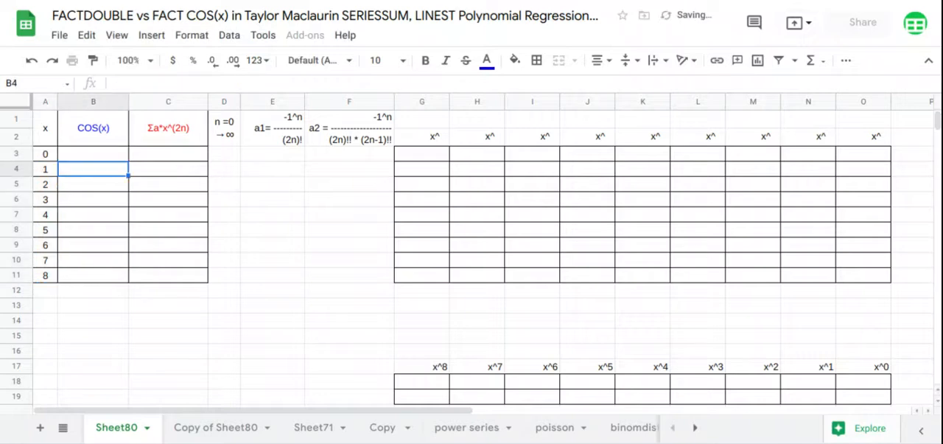
Step: Insert a chart based on the range A1:C11
{"action": "left_click_drag", "start_coordinate": [46, 131], "coordinate": [168, 277]}
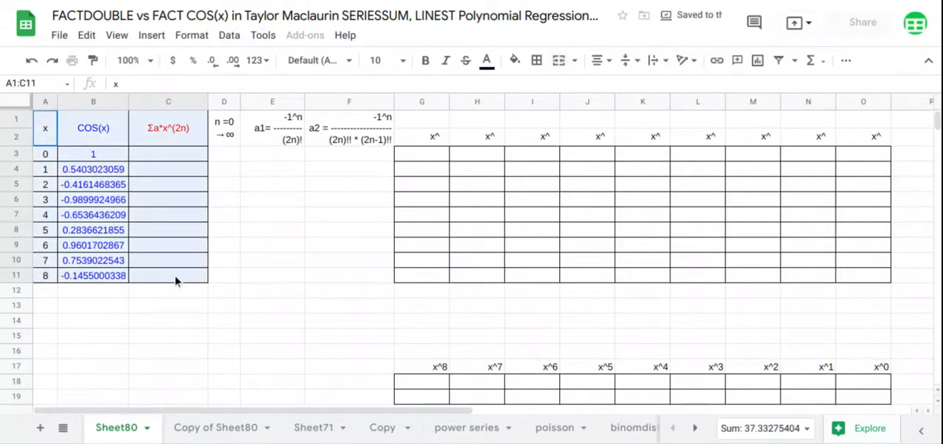
{"action": "left_click", "coordinate": [162, 36]}
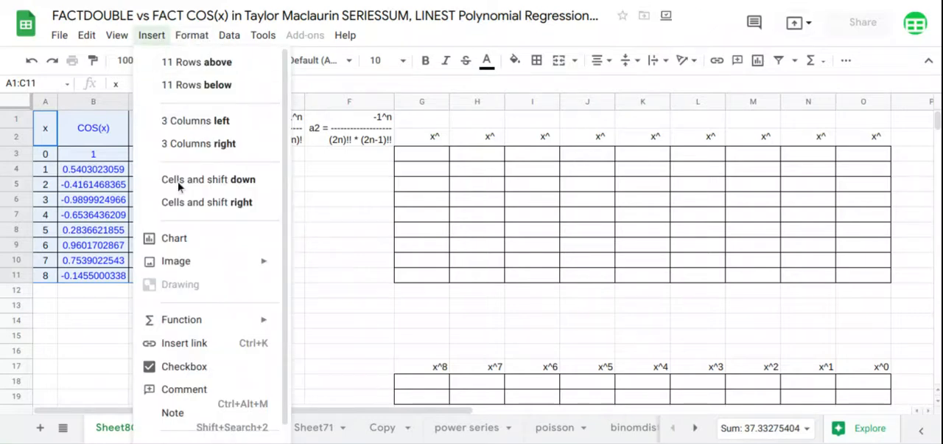
{"action": "left_click", "coordinate": [189, 237]}
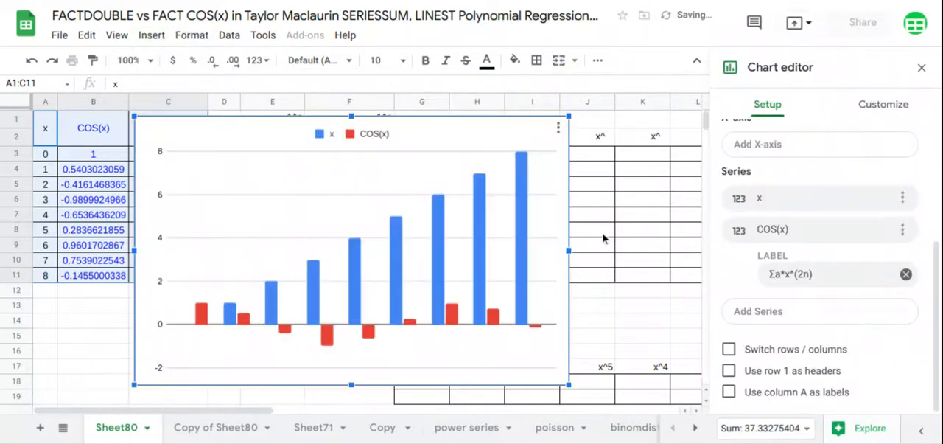
Step: Change the chart to a scatter chart and use row 1 as headers
{"action": "scroll", "coordinate": [818, 177], "scroll_direction": "up", "scroll_amount": 3}
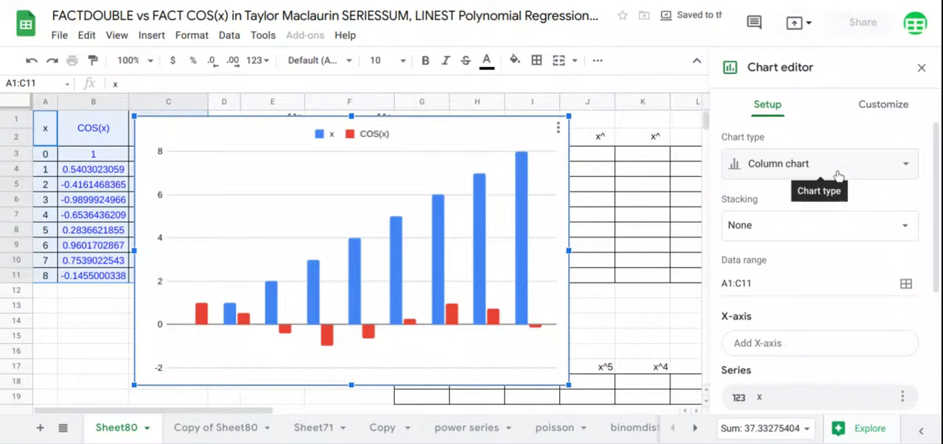
{"action": "left_click", "coordinate": [837, 166]}
{"action": "scroll", "coordinate": [831, 195], "scroll_direction": "down", "scroll_amount": 10}
{"action": "scroll", "coordinate": [822, 203], "scroll_direction": "up", "scroll_amount": 3}
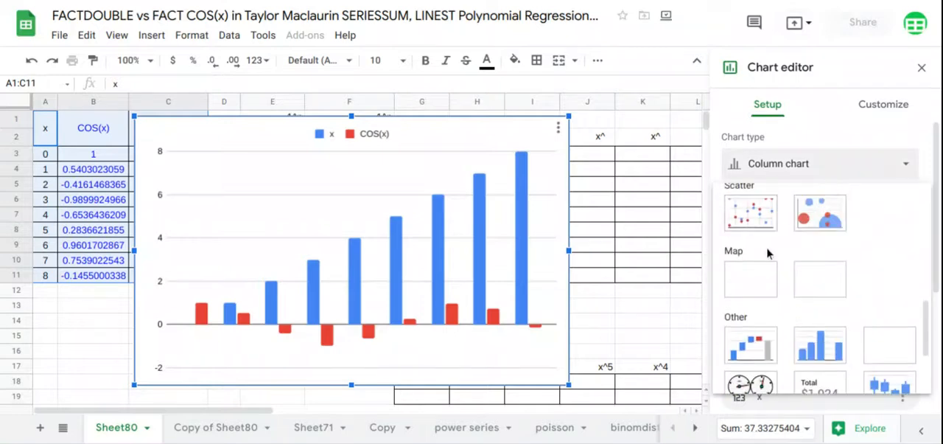
{"action": "left_click", "coordinate": [751, 215]}
{"action": "scroll", "coordinate": [755, 221], "scroll_direction": "down", "scroll_amount": 5}
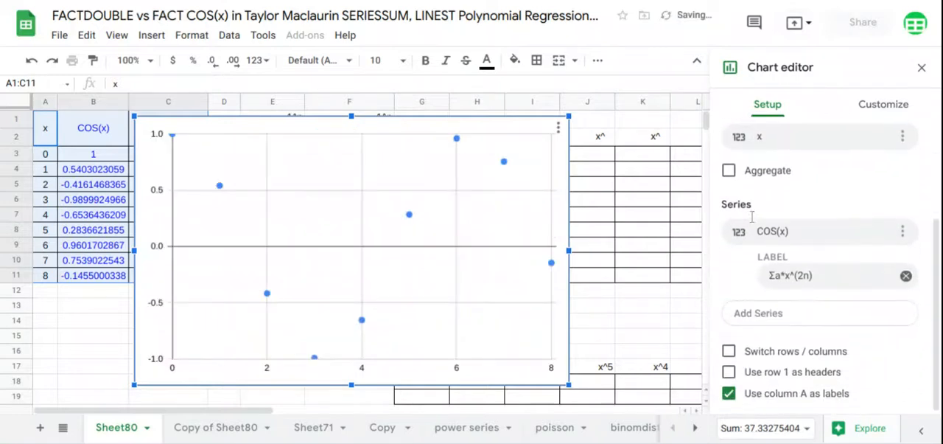
{"action": "left_click", "coordinate": [729, 371]}
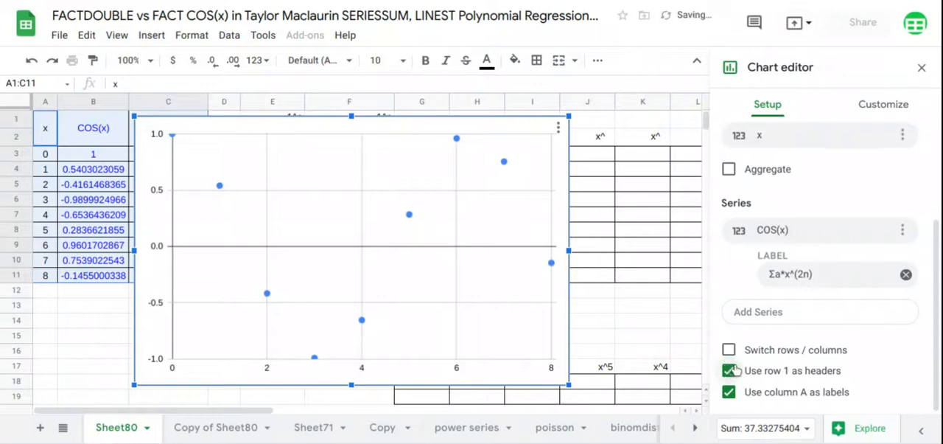
Step: Add a polynomial trendline of degree 8 to the COS(x) series
{"action": "left_click", "coordinate": [885, 105]}
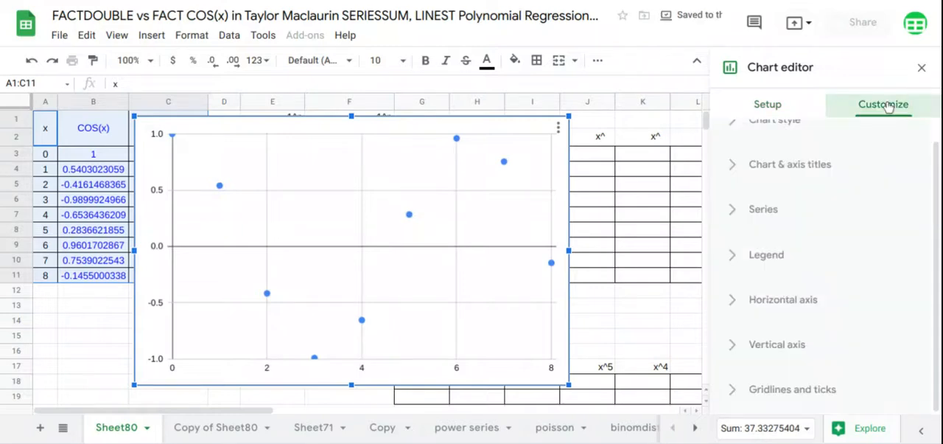
{"action": "left_click", "coordinate": [763, 209]}
{"action": "scroll", "coordinate": [777, 213], "scroll_direction": "down", "scroll_amount": 5}
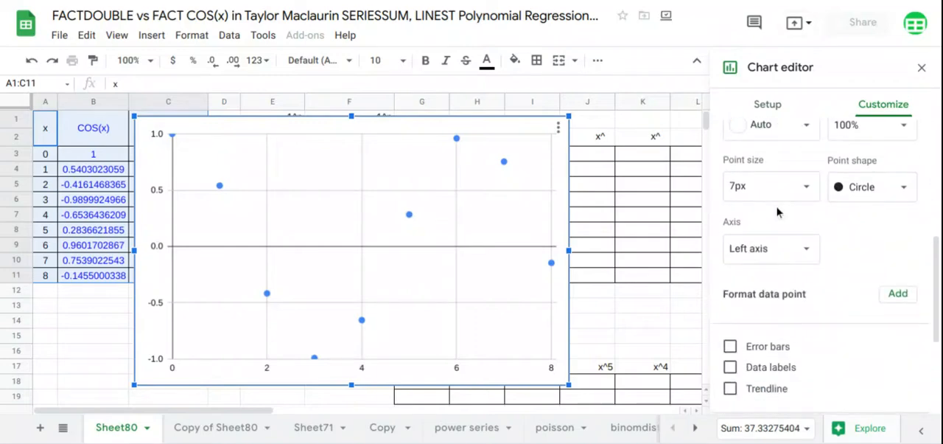
{"action": "left_click", "coordinate": [730, 387]}
{"action": "scroll", "coordinate": [796, 249], "scroll_direction": "down", "scroll_amount": 2}
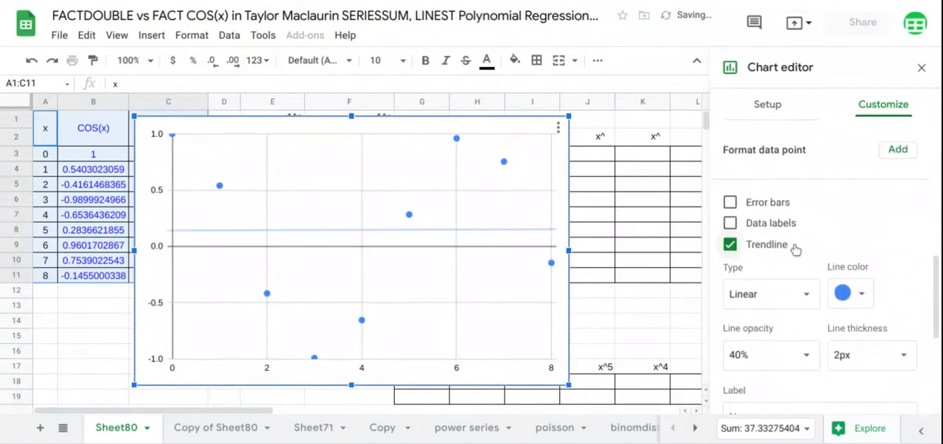
{"action": "left_click", "coordinate": [806, 287]}
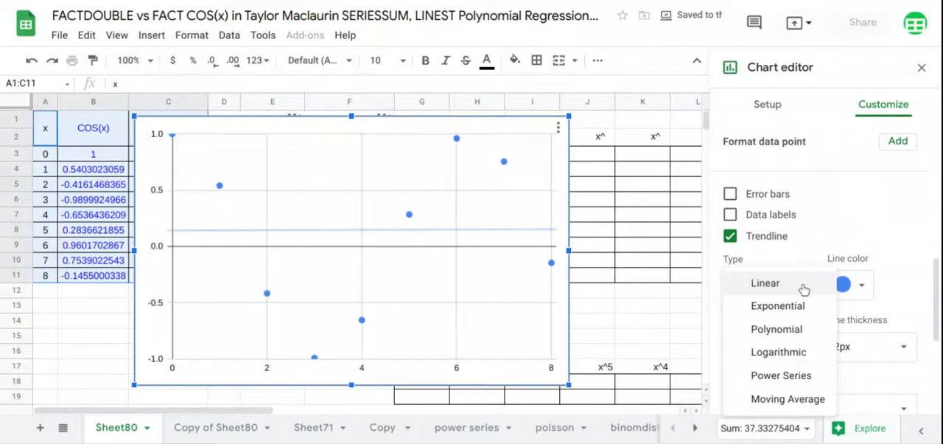
{"action": "left_click", "coordinate": [781, 331]}
{"action": "scroll", "coordinate": [781, 228], "scroll_direction": "down", "scroll_amount": 2}
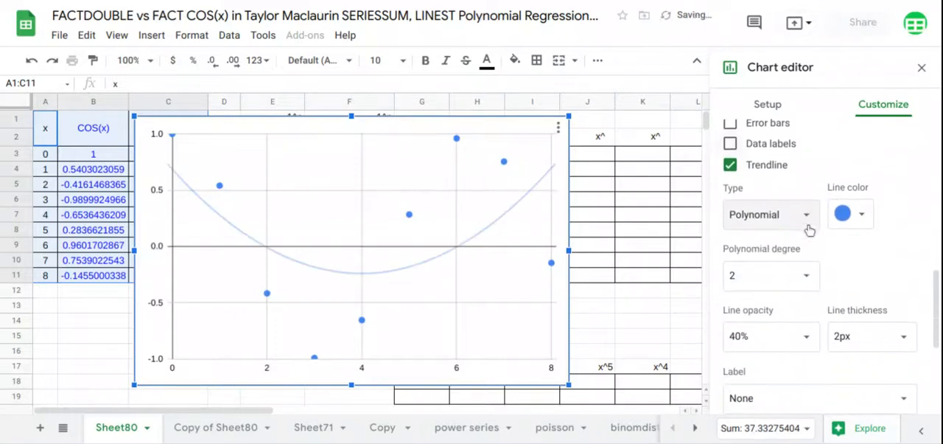
{"action": "left_click", "coordinate": [801, 276]}
{"action": "left_click", "coordinate": [748, 403]}
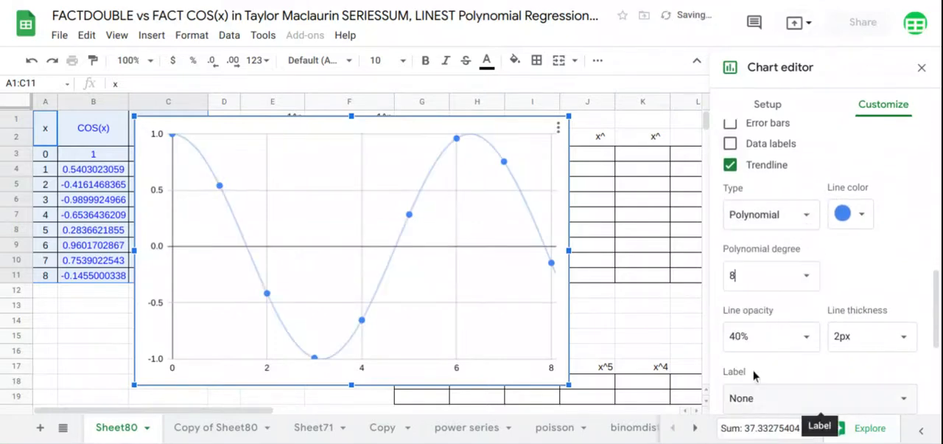
Step: Label the trendline with its equation
{"action": "scroll", "coordinate": [808, 416], "scroll_direction": "down", "scroll_amount": 2}
{"action": "left_click", "coordinate": [861, 279]}
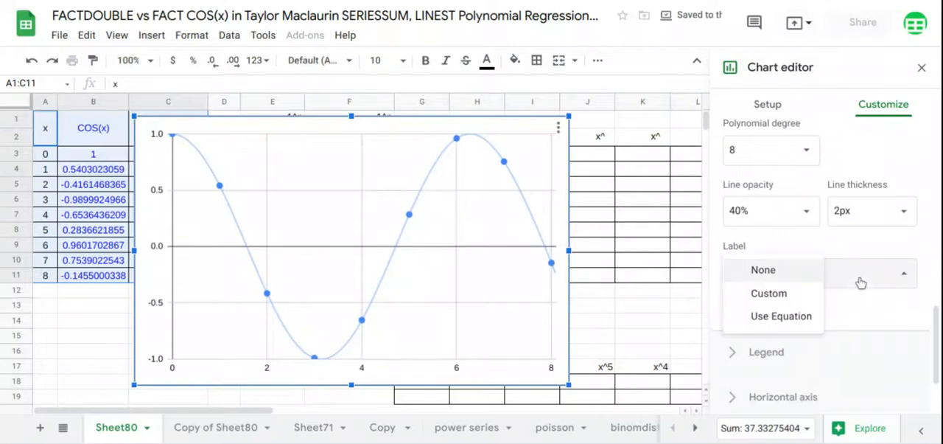
{"action": "left_click", "coordinate": [781, 316]}
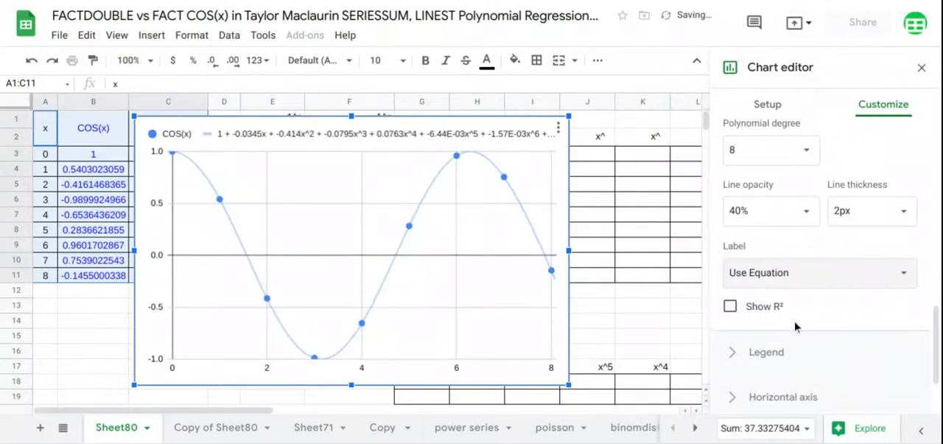
Step: Set the chart's legend position to Bottom and close the chart editor
{"action": "left_click", "coordinate": [766, 352]}
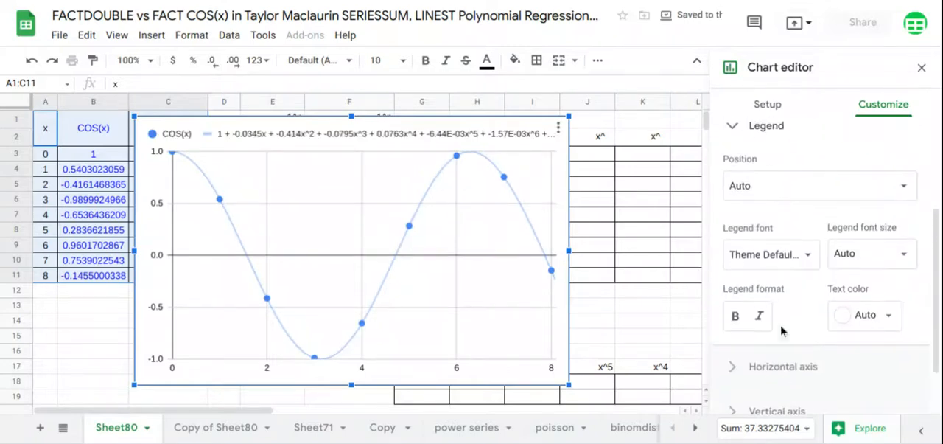
{"action": "left_click", "coordinate": [802, 193]}
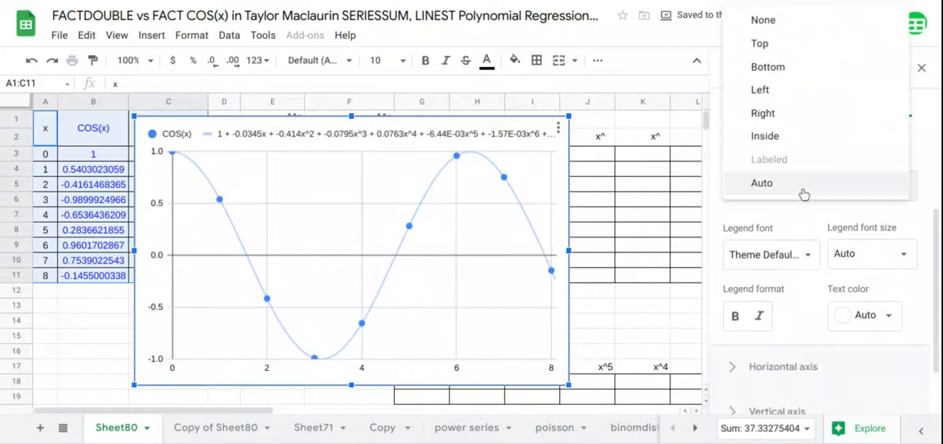
{"action": "left_click", "coordinate": [786, 68]}
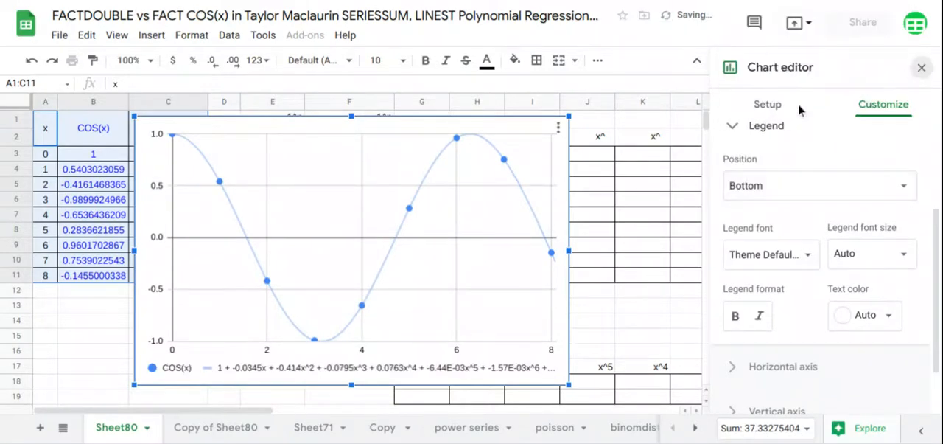
{"action": "left_click", "coordinate": [921, 67]}
Step: Shorten the chart, widen it to fit the full trendline equation, and move it over the empty table starting at column G
{"action": "left_click", "coordinate": [463, 253]}
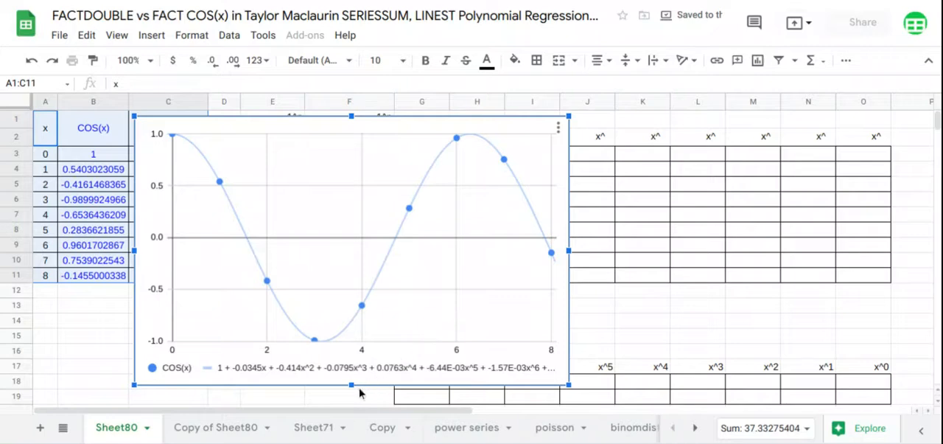
{"action": "left_click_drag", "start_coordinate": [354, 362], "coordinate": [354, 361]}
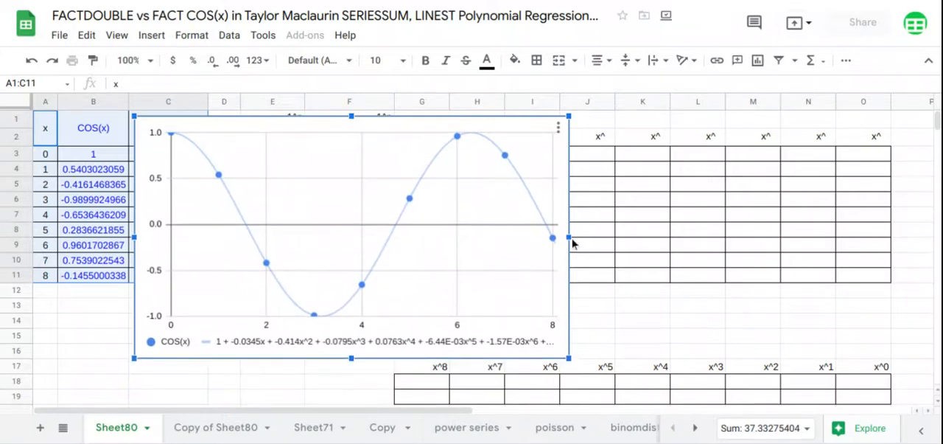
{"action": "left_click_drag", "start_coordinate": [569, 237], "coordinate": [700, 234]}
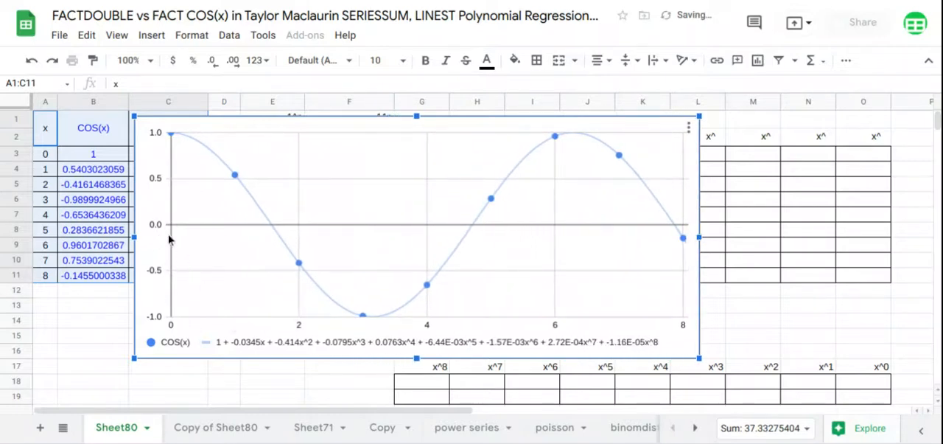
{"action": "left_click_drag", "start_coordinate": [160, 235], "coordinate": [435, 197]}
Step: Enter 0 in D3 as the starting value of the n column
{"action": "left_click", "coordinate": [167, 156]}
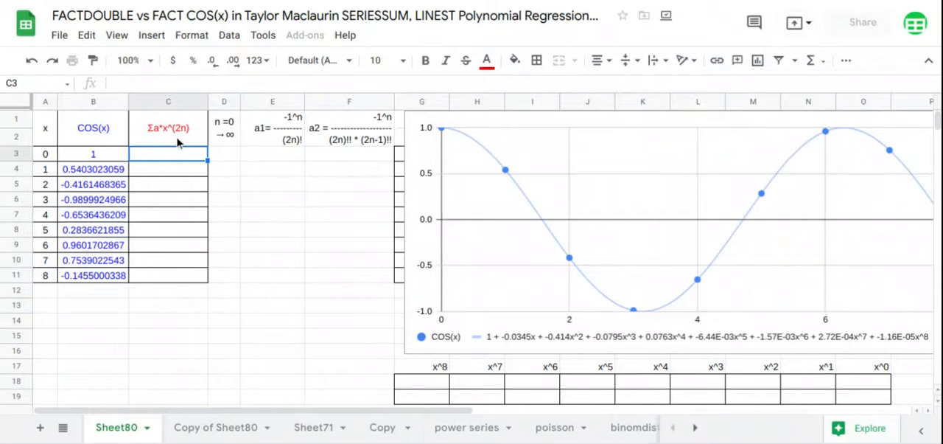
{"action": "left_click", "coordinate": [226, 154]}
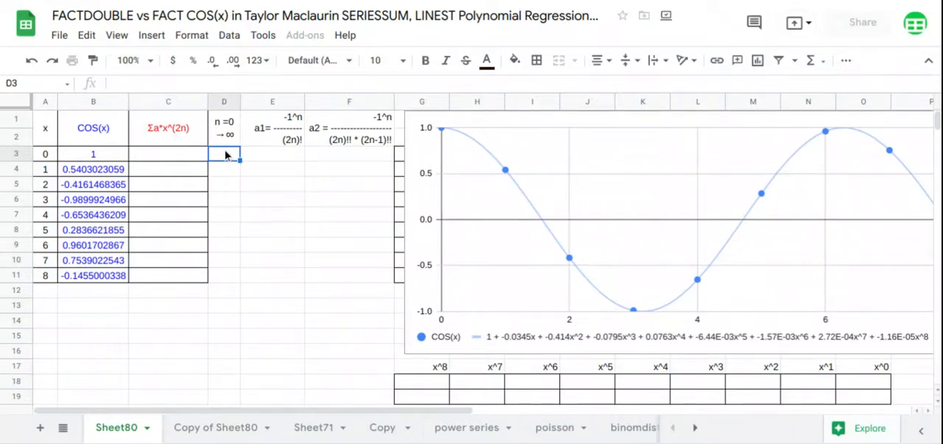
{"action": "type", "text": "0"}
{"action": "key", "text": "Return"}
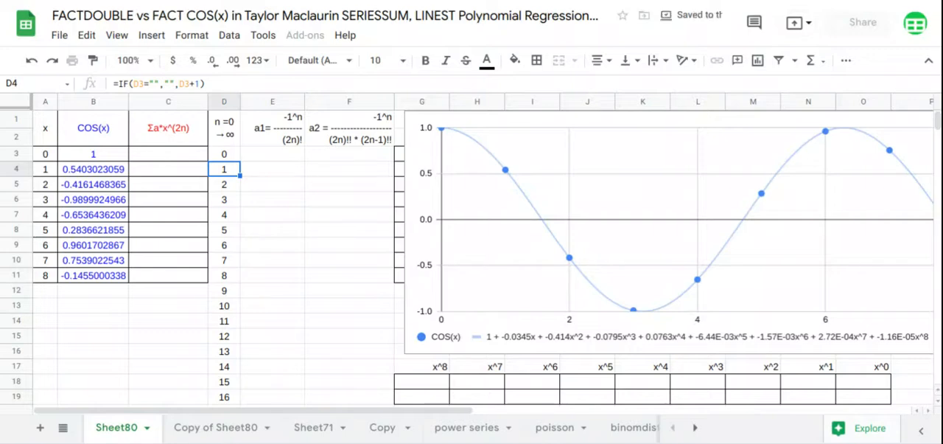
Step: Enter =ARRAYFORMULA(-1^D3:D19/FACT(2*D3:D19)) in E3 to calculate the a1 coefficients
{"action": "left_click", "coordinate": [288, 155]}
{"action": "type", "text": "=arr"}
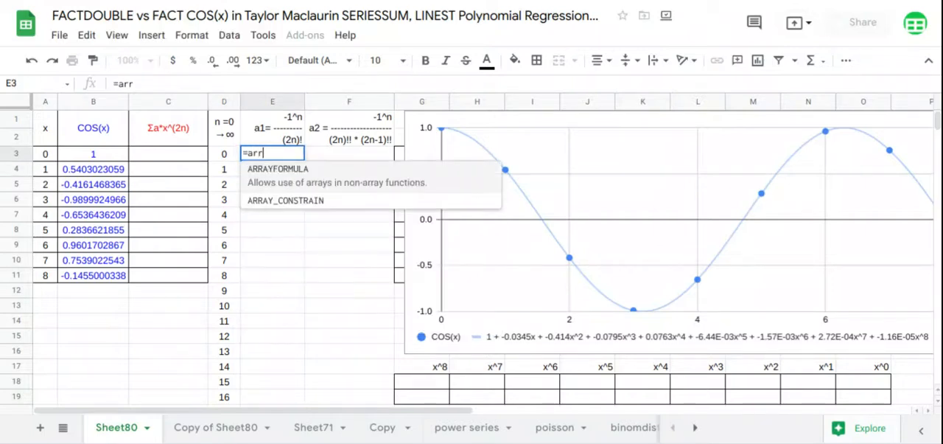
{"action": "key", "text": "Tab"}
{"action": "type", "text": "-1^"}
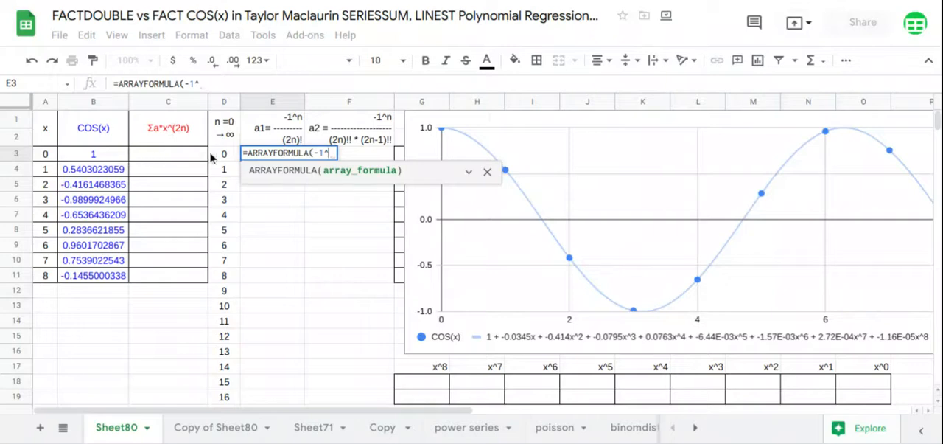
{"action": "left_click_drag", "start_coordinate": [221, 154], "coordinate": [228, 407]}
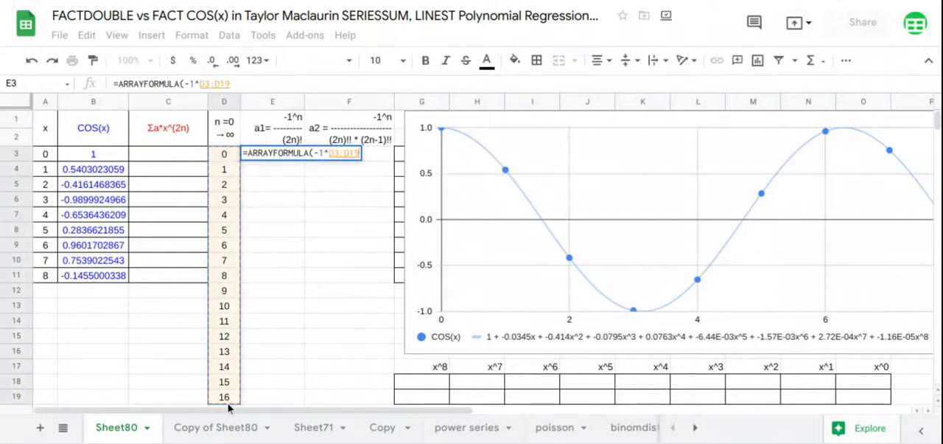
{"action": "type", "text": "/"}
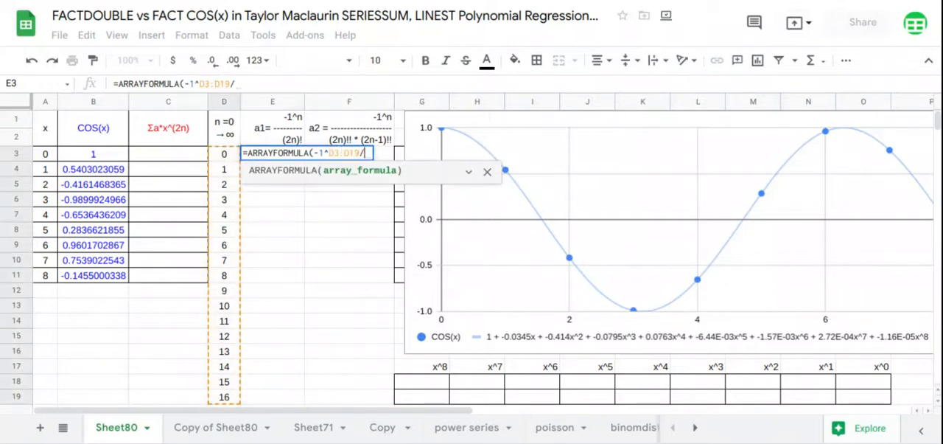
{"action": "type", "text": "FACT("}
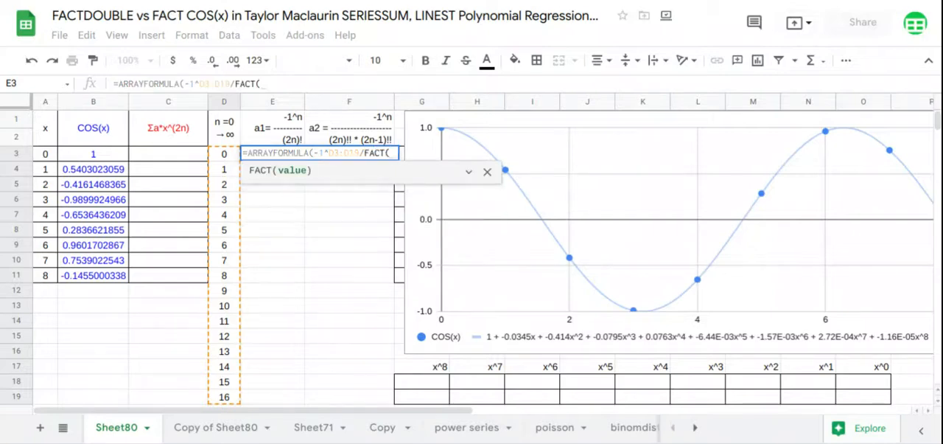
{"action": "type", "text": "2*D3:D19"}
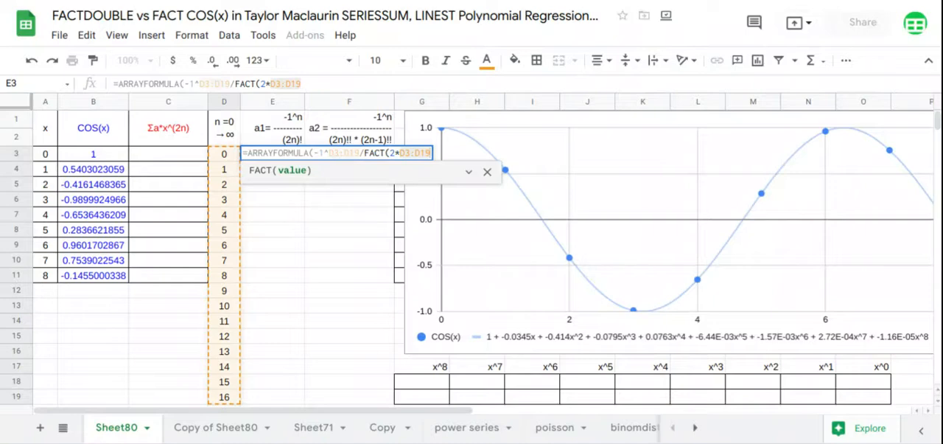
{"action": "type", "text": ")"}
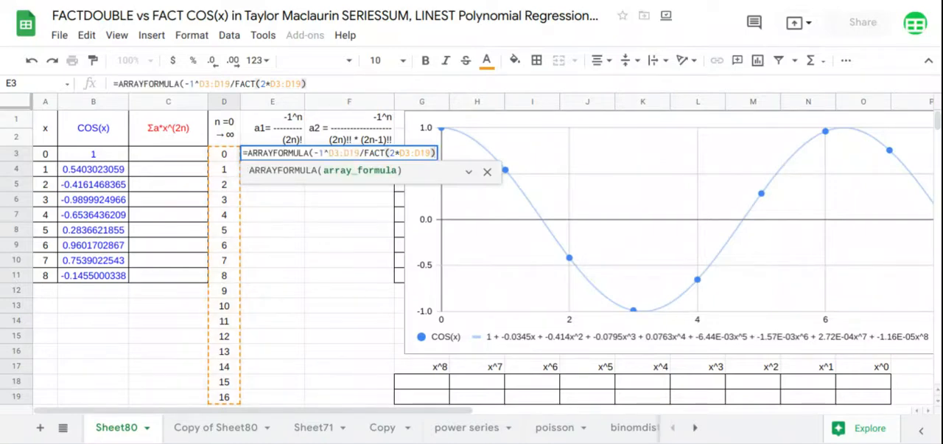
{"action": "key", "text": "Return"}
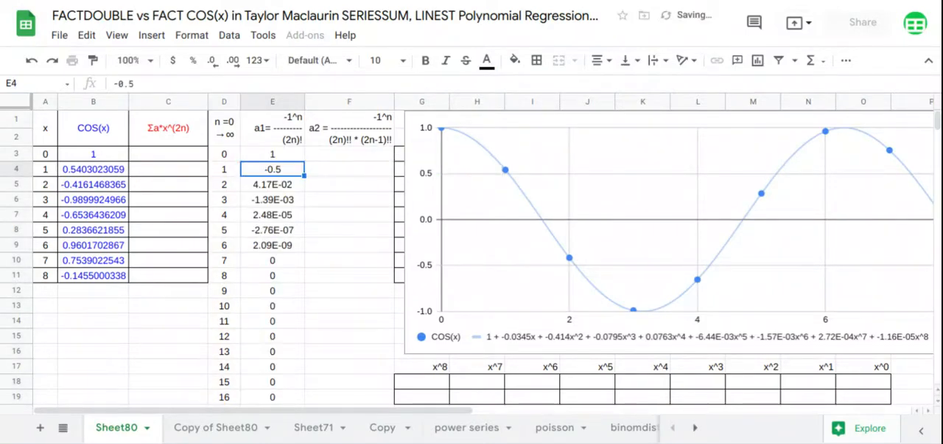
Step: Enter =ARRAYFORMULA(-1^D3:D19/(FACTDOUBLE(2*D3:D19)*FACTDOUBLE(2*D3:D19-1))) in F3 to calculate the a2 coefficients
{"action": "left_click", "coordinate": [354, 163]}
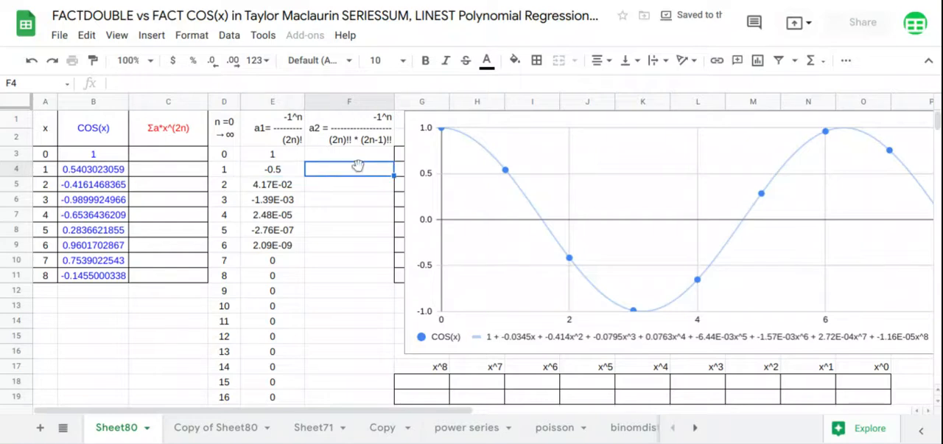
{"action": "left_click", "coordinate": [354, 153]}
{"action": "type", "text": "="}
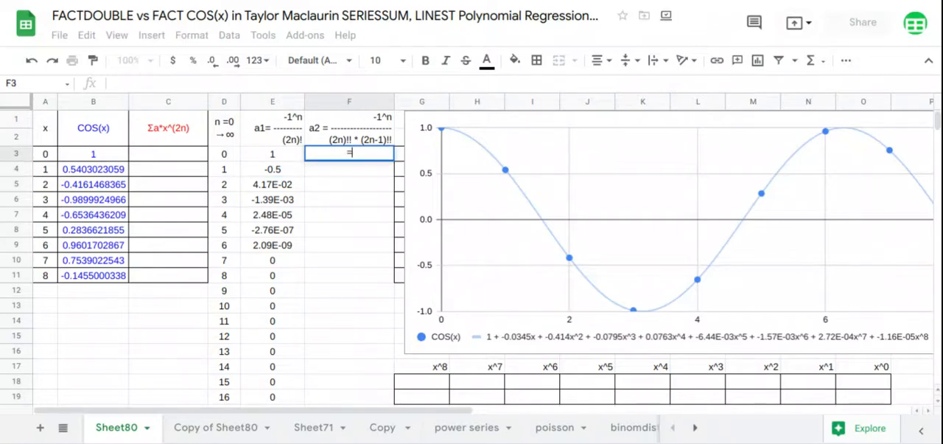
{"action": "type", "text": "ARRAYFORMULA(-"}
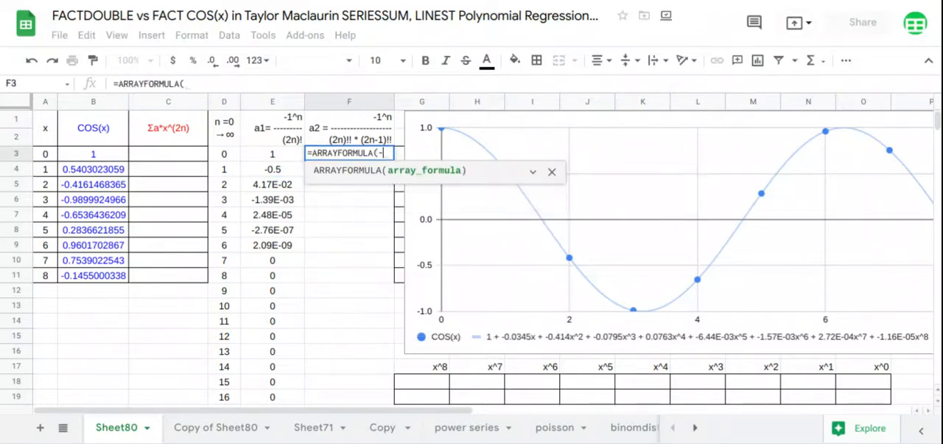
{"action": "type", "text": "1^D3:D19"}
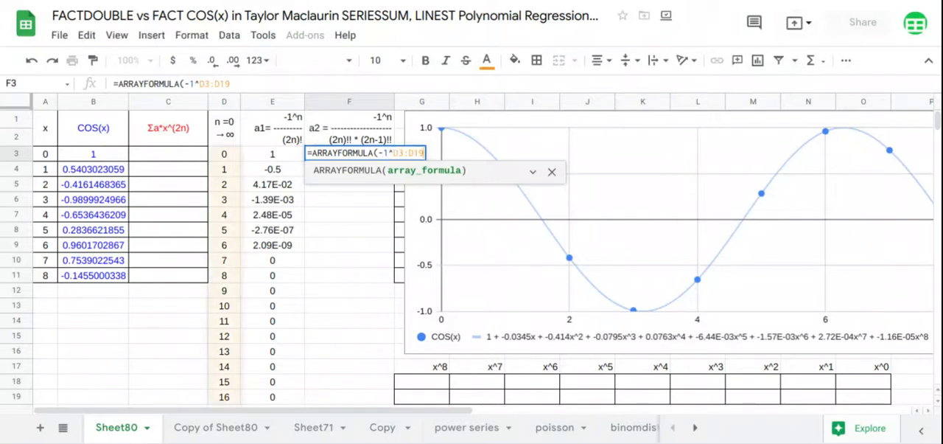
{"action": "type", "text": "/("}
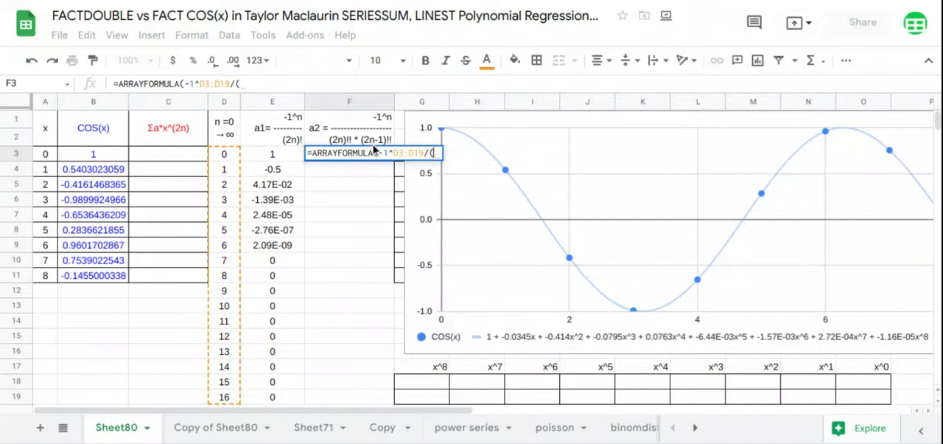
{"action": "type", "text": "fa"}
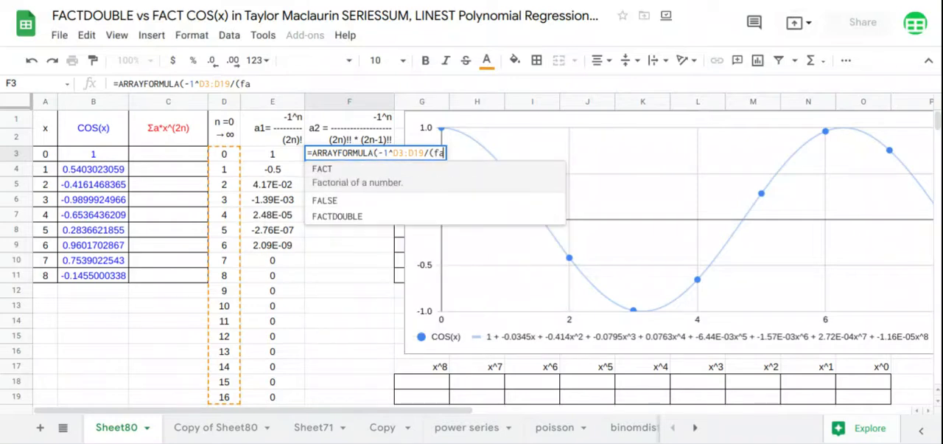
{"action": "left_click", "coordinate": [362, 213]}
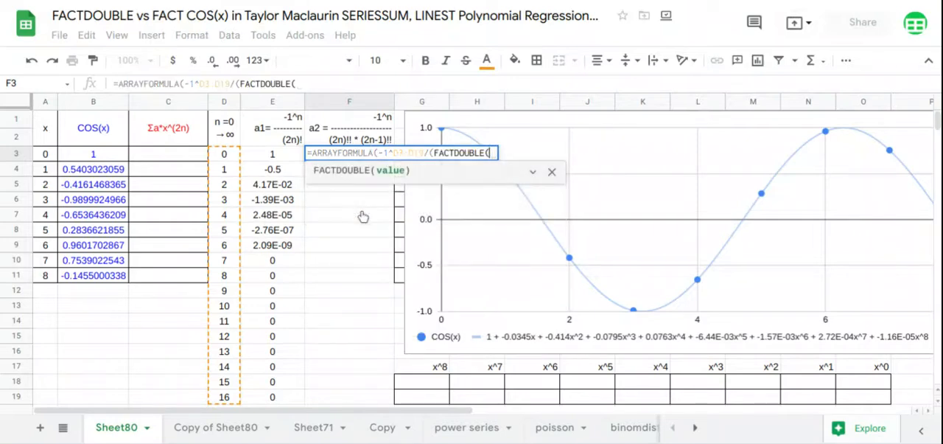
{"action": "type", "text": "2*D3:D19"}
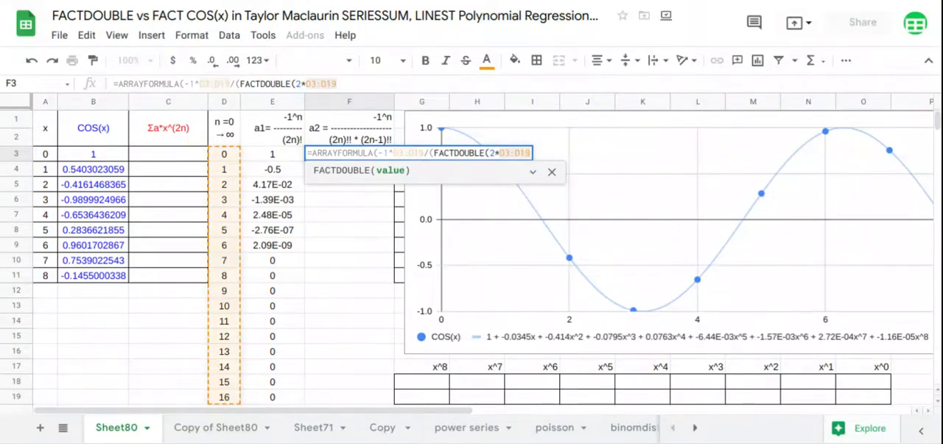
{"action": "type", "text": ")*"}
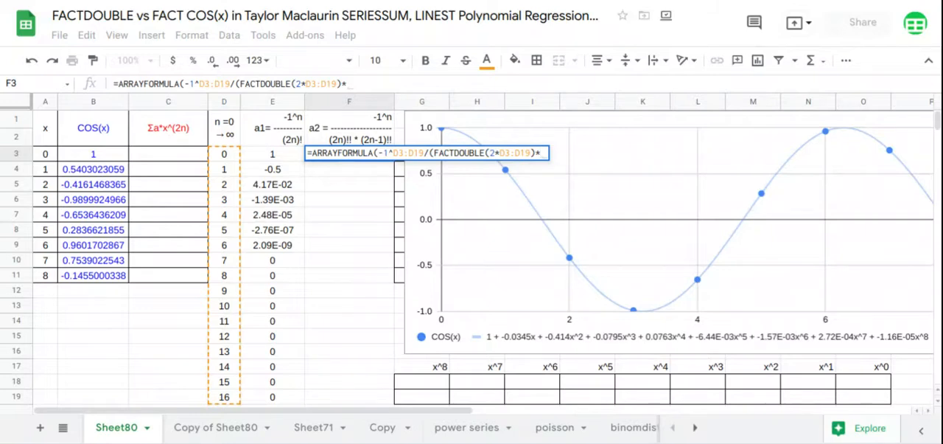
{"action": "type", "text": "fa"}
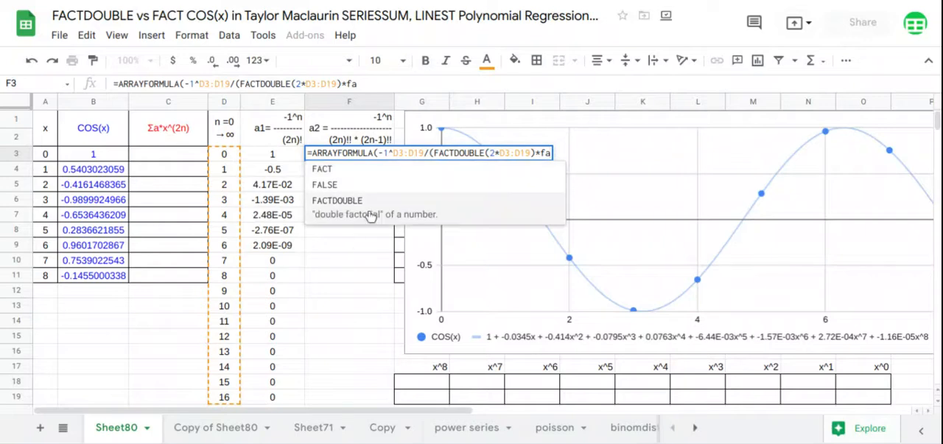
{"action": "left_click", "coordinate": [370, 215]}
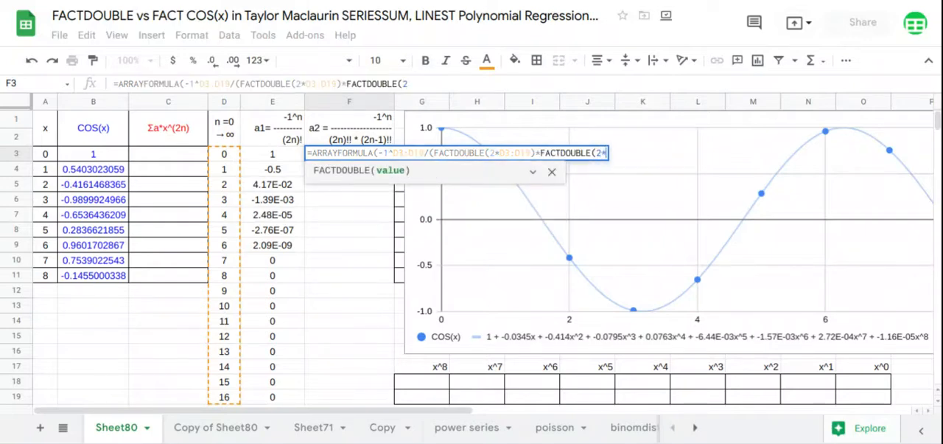
{"action": "type", "text": "2* D3:D19"}
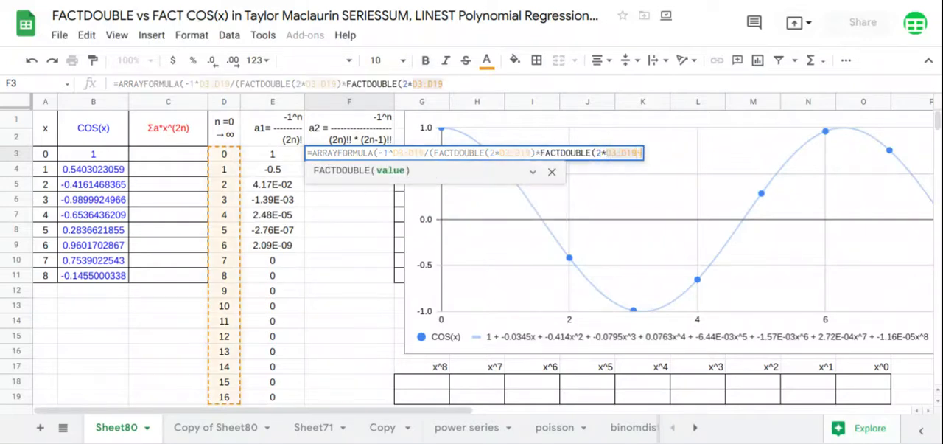
{"action": "type", "text": "-1)"}
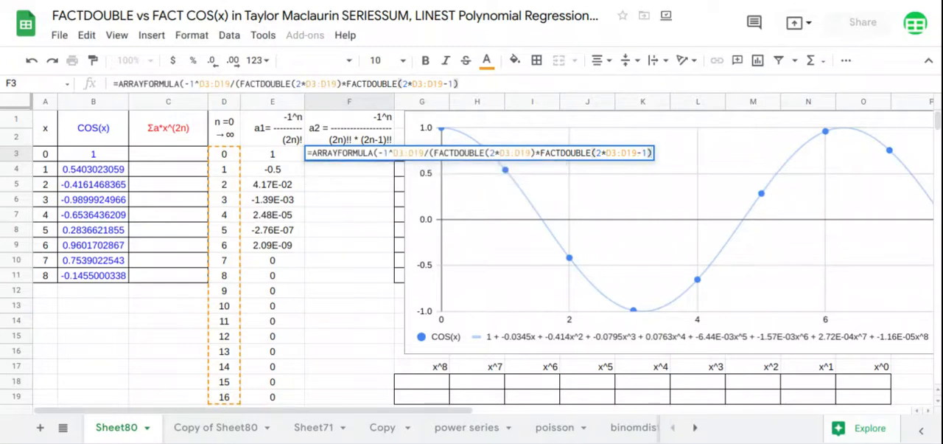
{"action": "key", "text": "Return"}
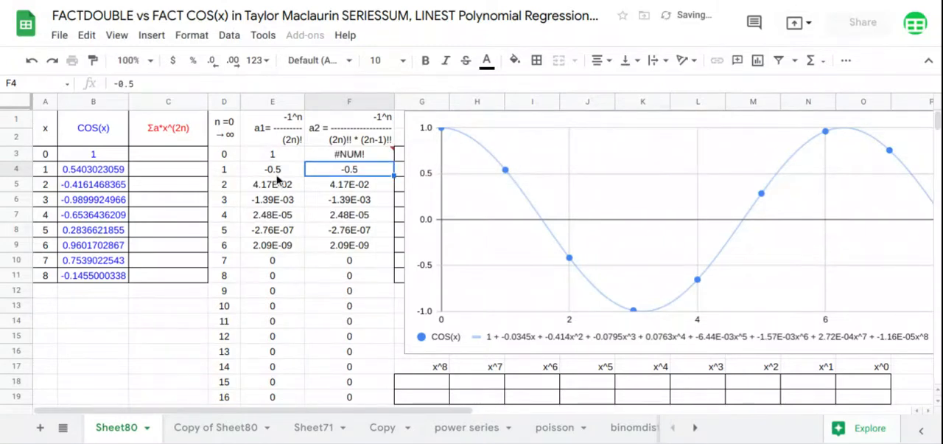
Step: Wrap the calculation inside F3's ARRAYFORMULA in IF(D3:D19=0,1,…) so that n = 0 gives 1
{"action": "left_click_drag", "start_coordinate": [277, 171], "coordinate": [343, 267]}
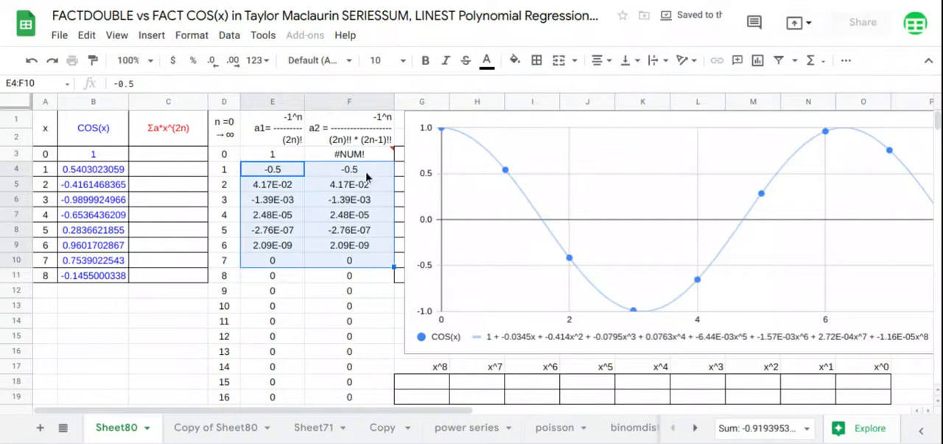
{"action": "left_click", "coordinate": [361, 158]}
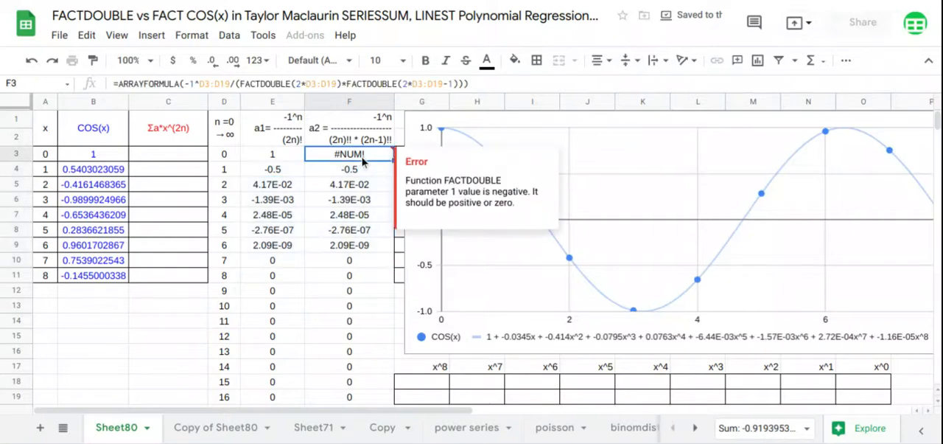
{"action": "left_click", "coordinate": [179, 83]}
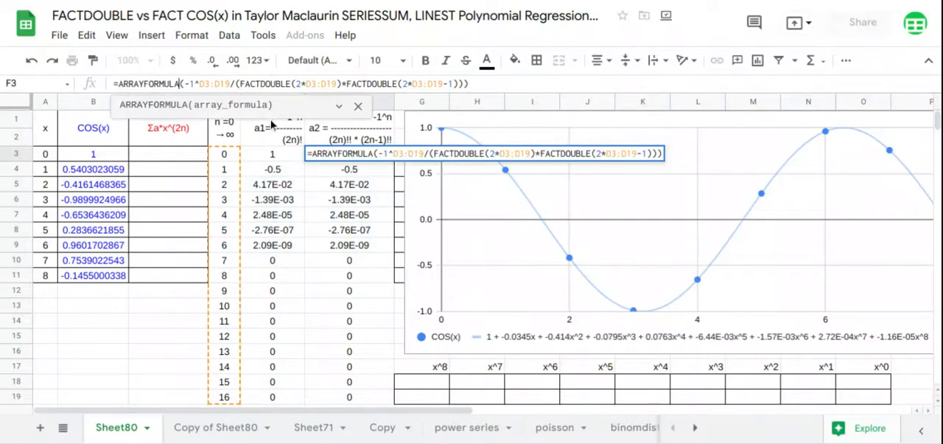
{"action": "type", "text": "IF( "}
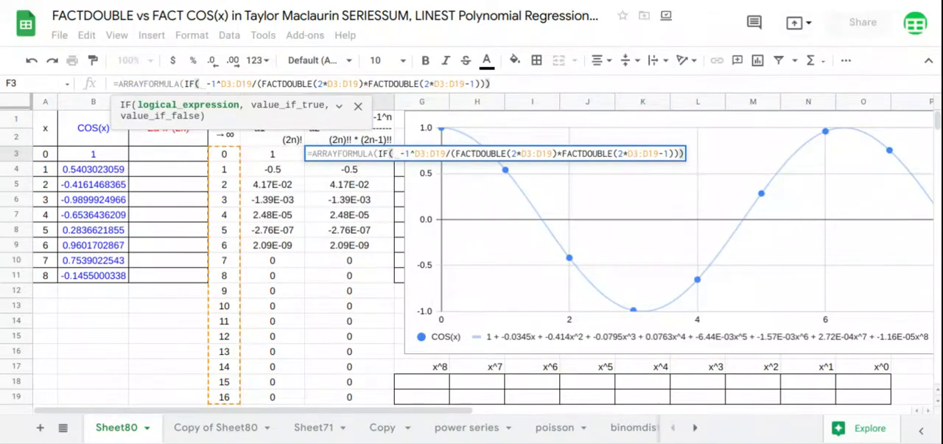
{"action": "type", "text": "D3:D19=0, 1"}
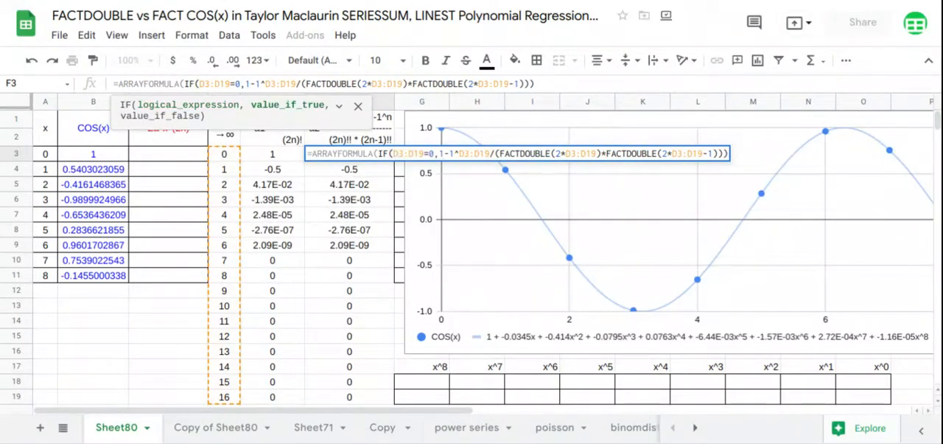
{"action": "type", "text": ","}
{"action": "key", "text": "Return"}
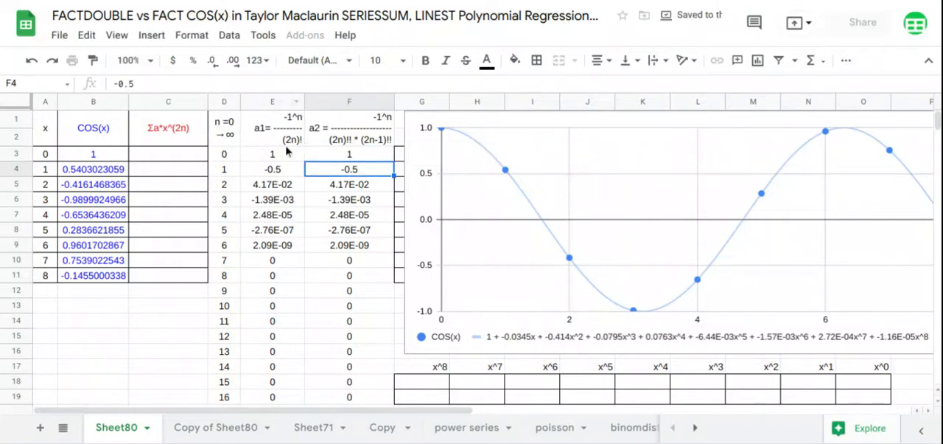
Step: Enter =ARRAYFORMULA(SERIESSUM(A3:A11,0,2,F3:F19)) in C3 to calculate the series approximation for every x
{"action": "mouse_move", "coordinate": [273, 129]}
{"action": "left_mouse_down"}
{"action": "mouse_move", "coordinate": [347, 310]}
{"action": "mouse_move", "coordinate": [353, 382]}
{"action": "left_mouse_up"}
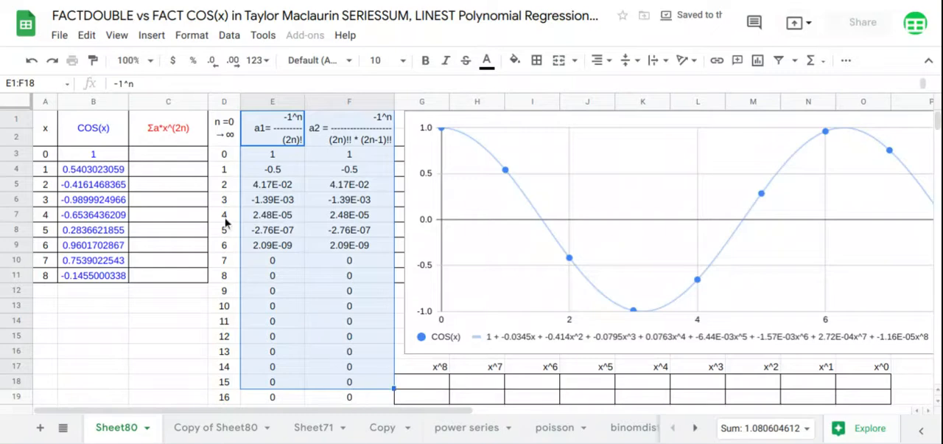
{"action": "left_click", "coordinate": [183, 161]}
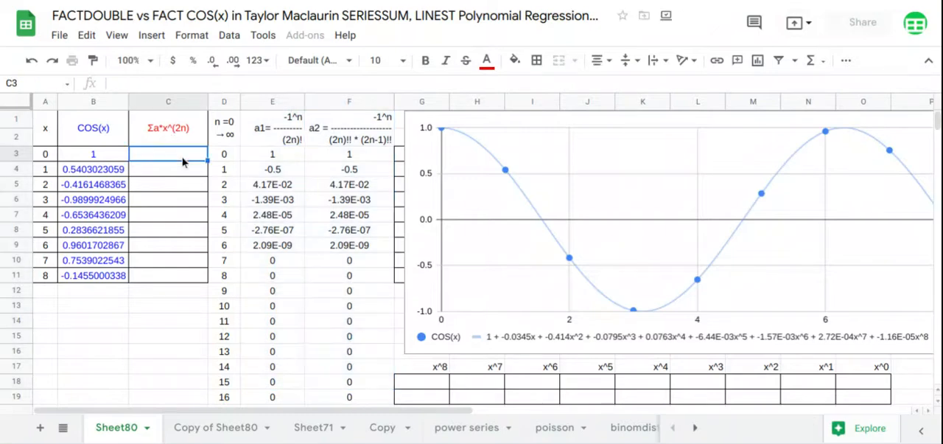
{"action": "type", "text": "="}
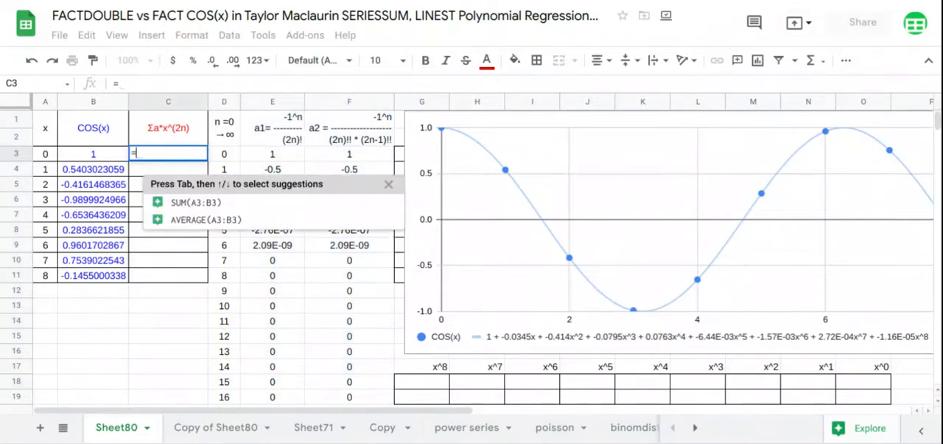
{"action": "type", "text": "ARRAYFORMULA(SERIESSUM("}
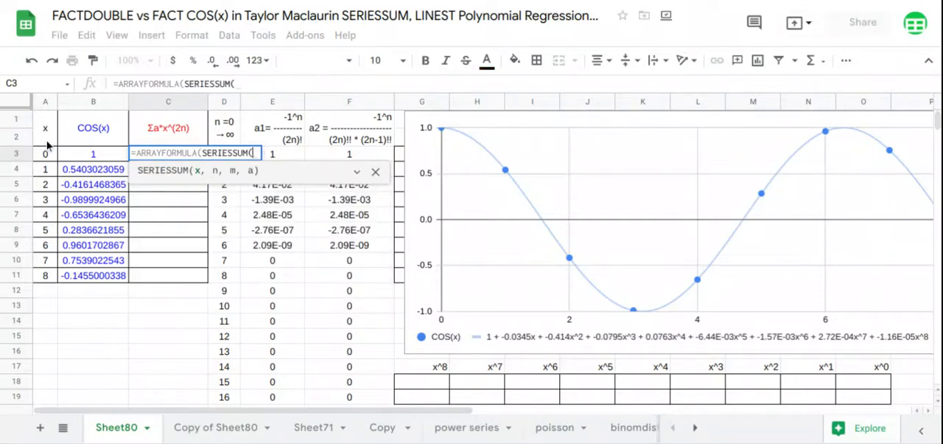
{"action": "left_click_drag", "start_coordinate": [48, 153], "coordinate": [50, 278]}
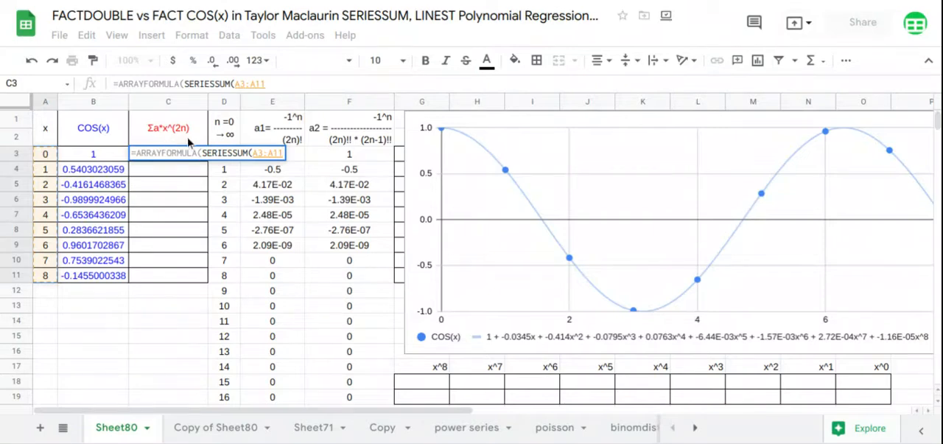
{"action": "type", "text": ","}
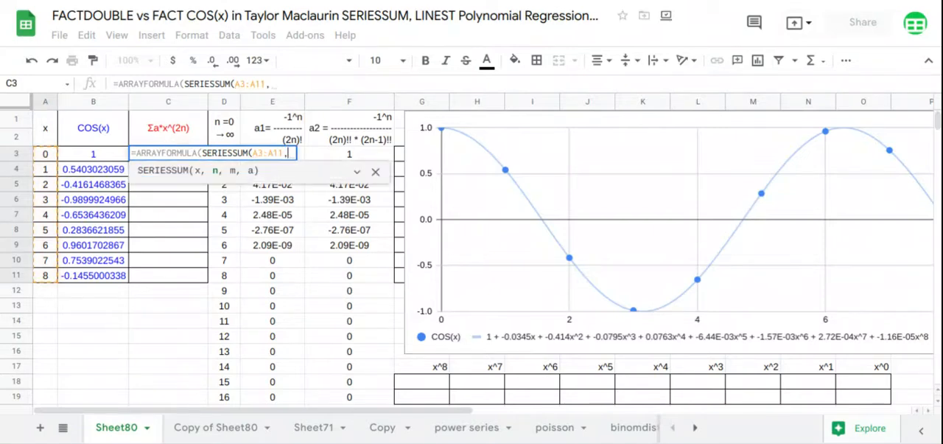
{"action": "type", "text": "0,2,"}
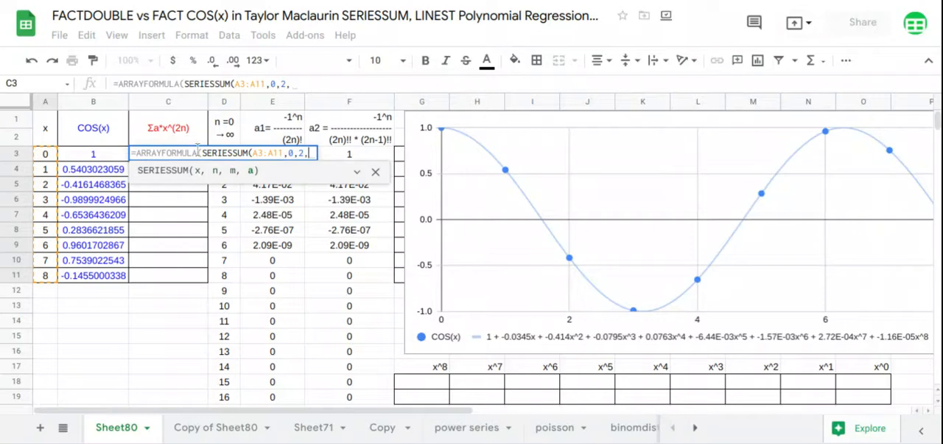
{"action": "left_click_drag", "start_coordinate": [374, 402], "coordinate": [378, 162]}
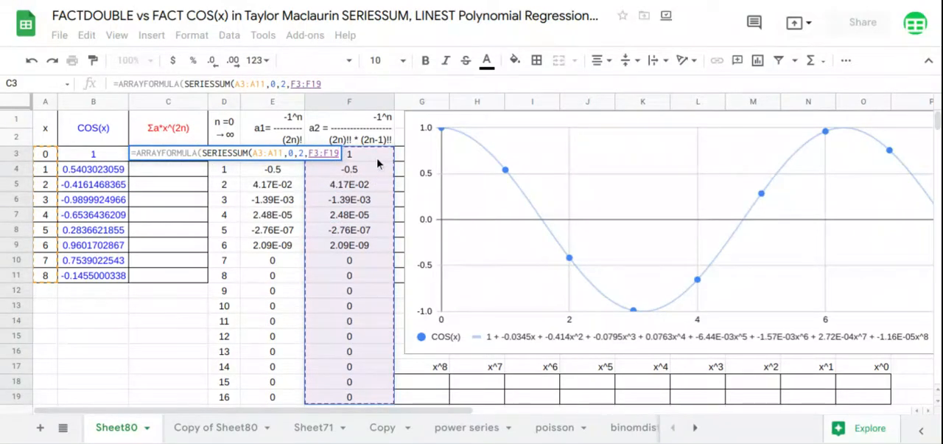
{"action": "key", "text": "Return"}
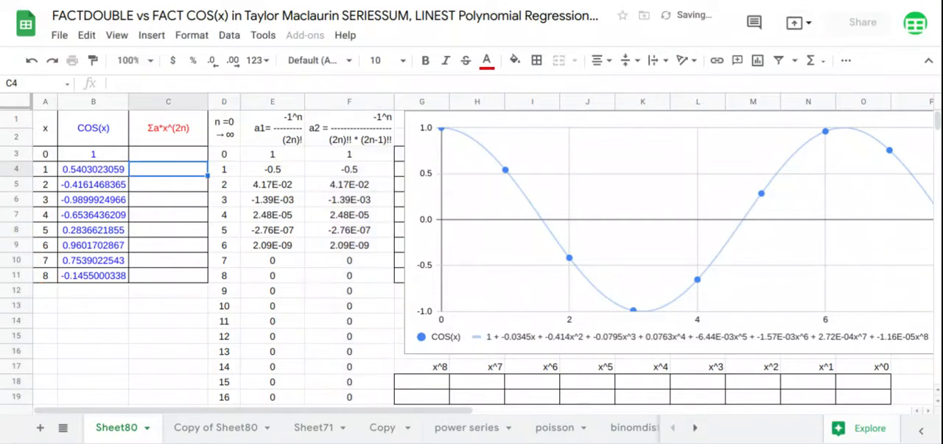
Step: Move the chart left until its whole x-axis up to 8 is in view, and open it for editing
{"action": "left_click", "coordinate": [598, 194]}
{"action": "left_click_drag", "start_coordinate": [598, 193], "coordinate": [509, 193]}
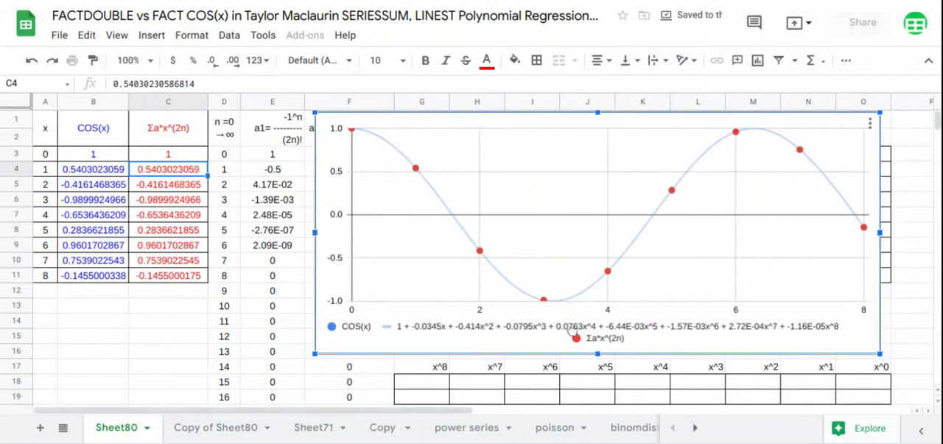
{"action": "left_click", "coordinate": [871, 125]}
{"action": "left_click", "coordinate": [840, 144]}
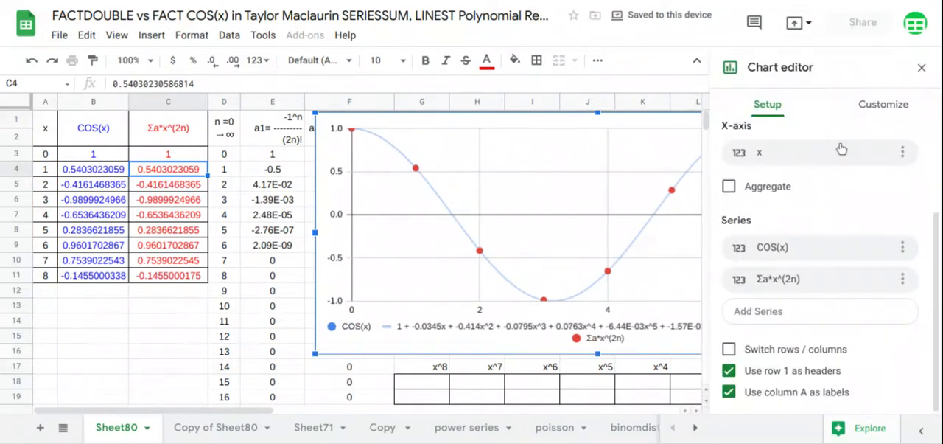
Step: Add a polynomial trendline to the chart's Σa*x^(2n) series
{"action": "left_click", "coordinate": [866, 112]}
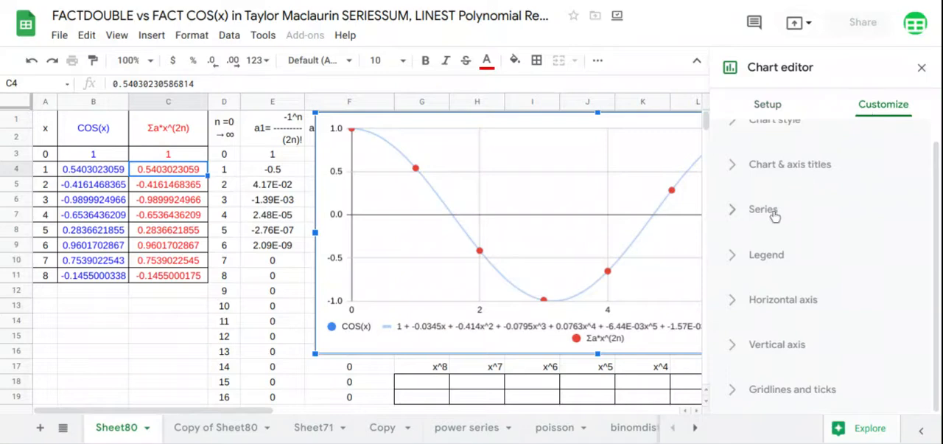
{"action": "left_click", "coordinate": [771, 212]}
{"action": "left_click", "coordinate": [730, 330]}
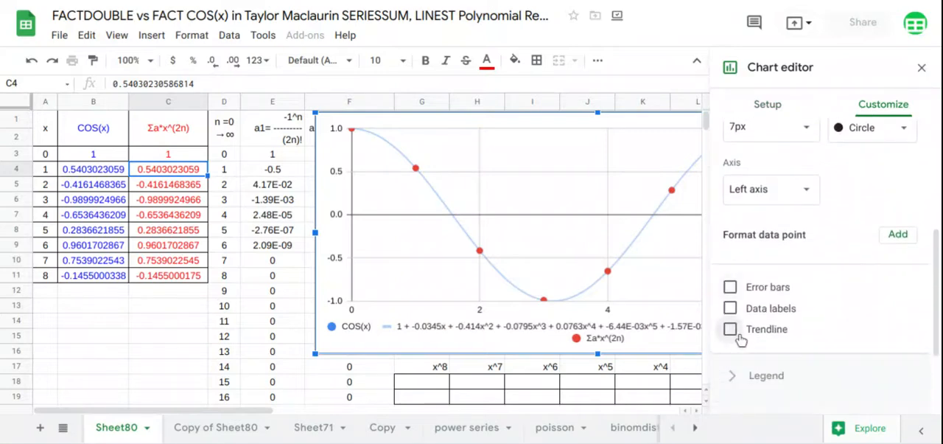
{"action": "scroll", "coordinate": [779, 288], "scroll_direction": "down", "scroll_amount": 2}
{"action": "left_click", "coordinate": [792, 271]}
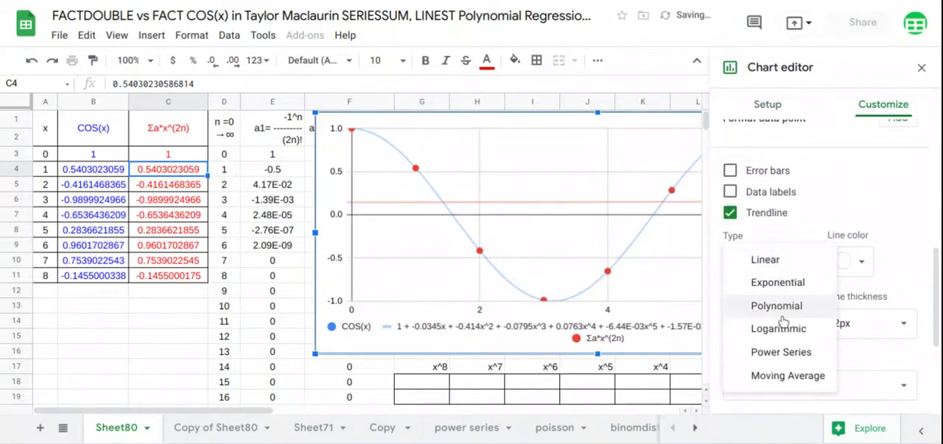
{"action": "left_click", "coordinate": [780, 305]}
Step: Set the new trendline's polynomial degree to 8 and its label to Use Equation, and finish editing the chart
{"action": "scroll", "coordinate": [784, 316], "scroll_direction": "down", "scroll_amount": 1}
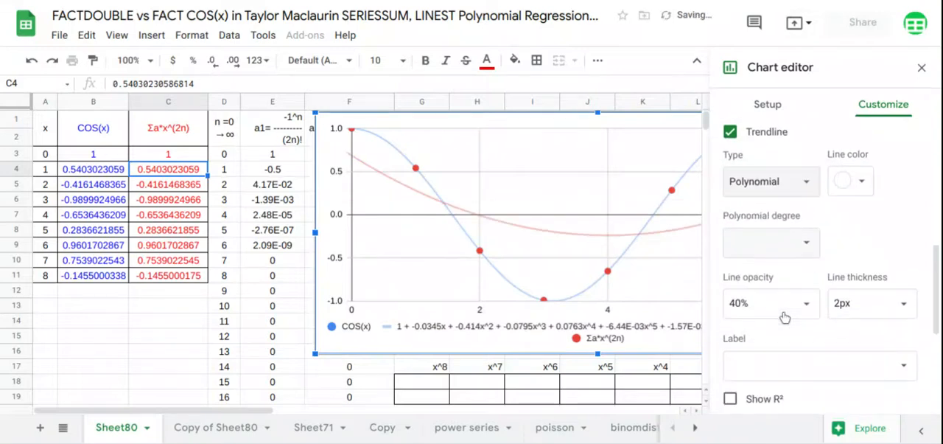
{"action": "left_click", "coordinate": [801, 243]}
{"action": "left_click", "coordinate": [745, 370]}
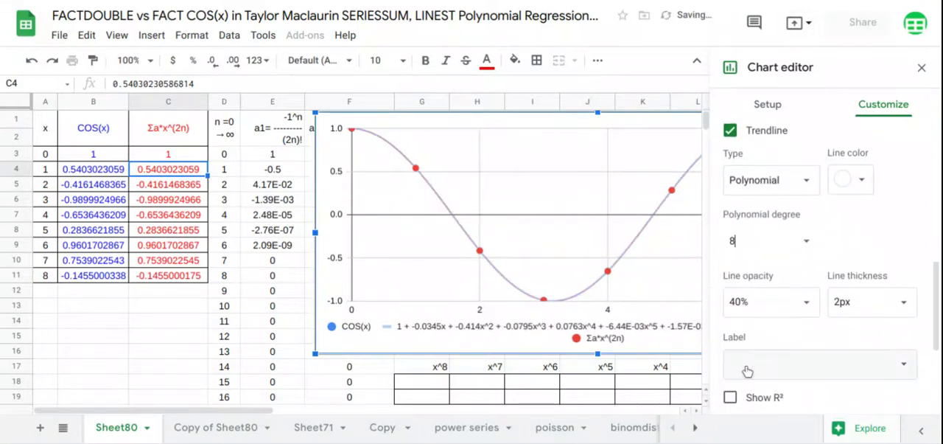
{"action": "left_click", "coordinate": [786, 364]}
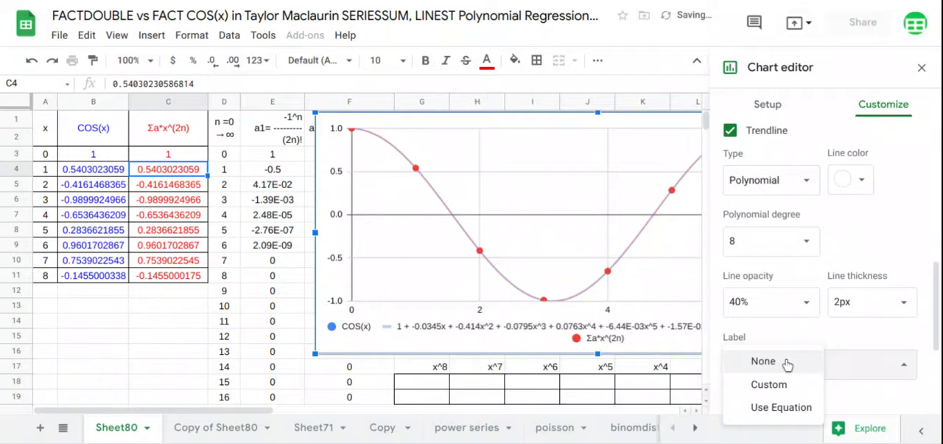
{"action": "left_click", "coordinate": [779, 406]}
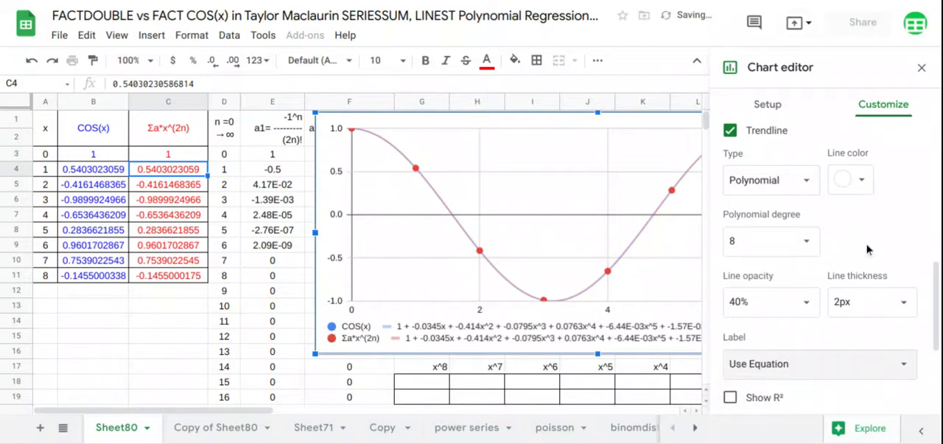
{"action": "left_click", "coordinate": [922, 68]}
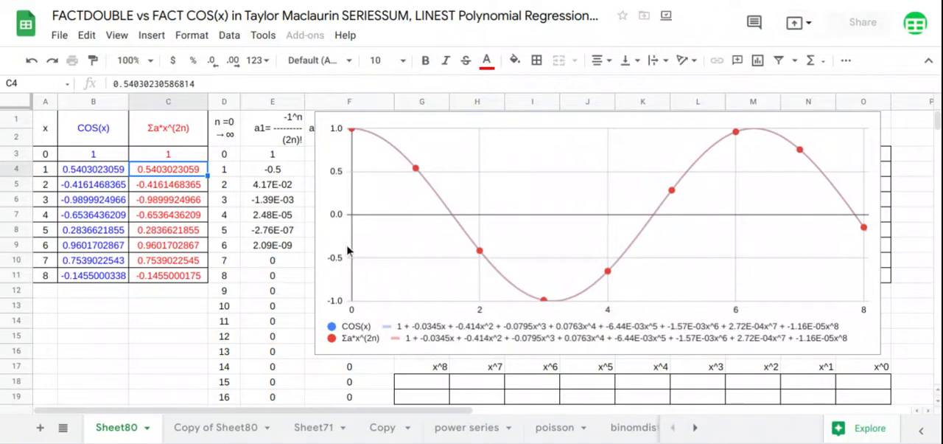
Step: Move the chart clear of columns G to O and enter =TRANSPOSE(D3:D11) in G1 to lay out the exponents
{"action": "left_click", "coordinate": [327, 233]}
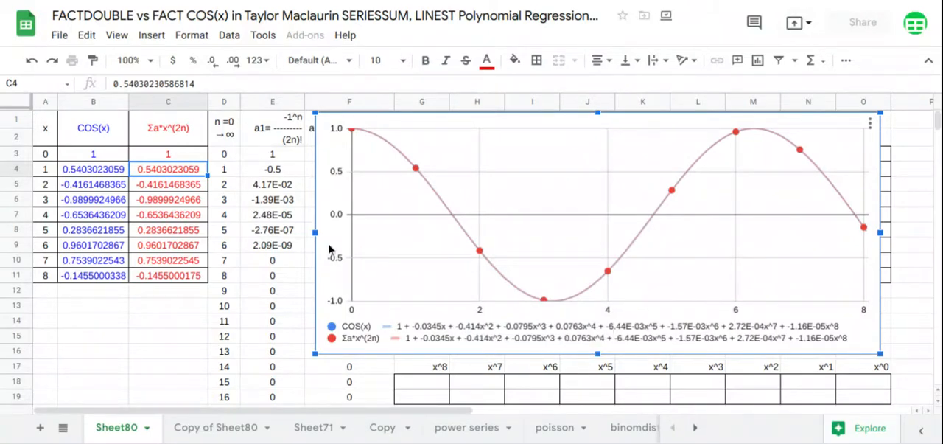
{"action": "left_click_drag", "start_coordinate": [329, 249], "coordinate": [913, 239]}
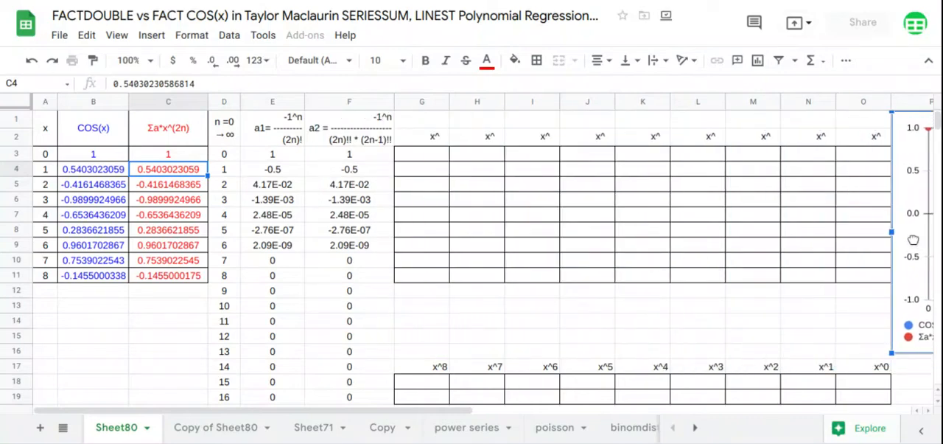
{"action": "left_click", "coordinate": [434, 126]}
{"action": "type", "text": "=TRANSPOSE("}
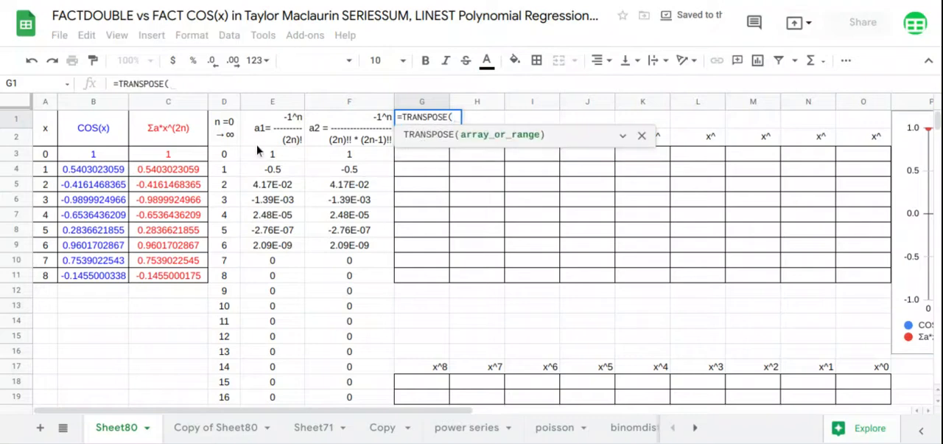
{"action": "left_click_drag", "start_coordinate": [235, 156], "coordinate": [217, 276]}
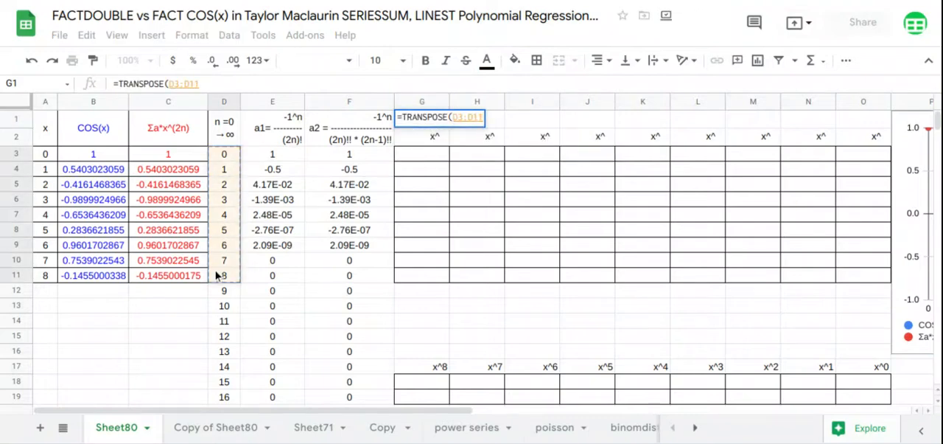
{"action": "key", "text": "Return"}
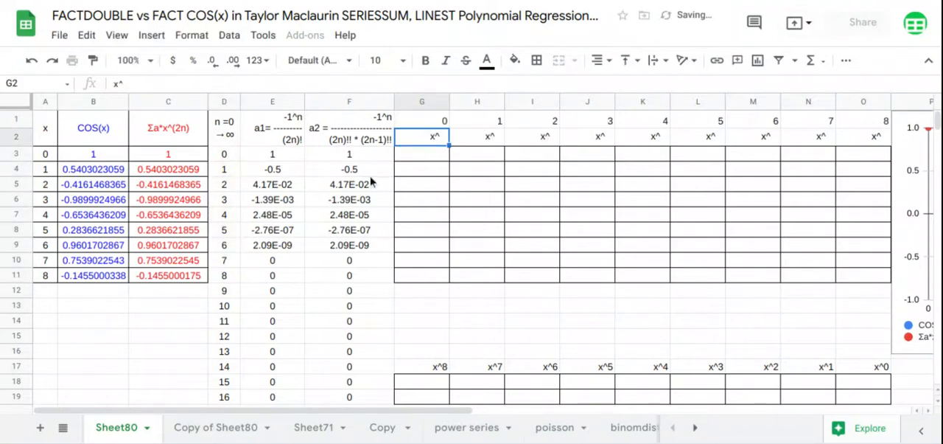
Step: Enter =ARRAYFORMULA(ARRAYFORMULA(A3:A11^G1:O1)) in G3 to fill the table with the powers of x
{"action": "left_click", "coordinate": [413, 162]}
{"action": "type", "text": "=arr"}
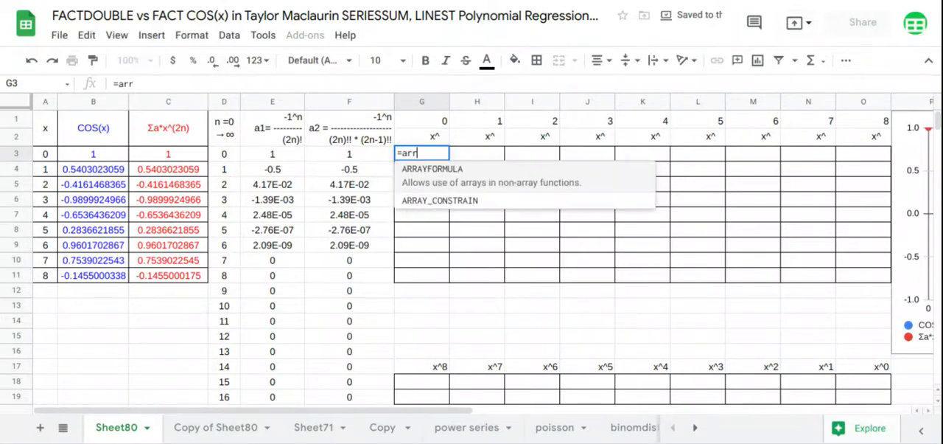
{"action": "key", "text": "Tab"}
{"action": "type", "text": "arr"}
{"action": "key", "text": "Tab"}
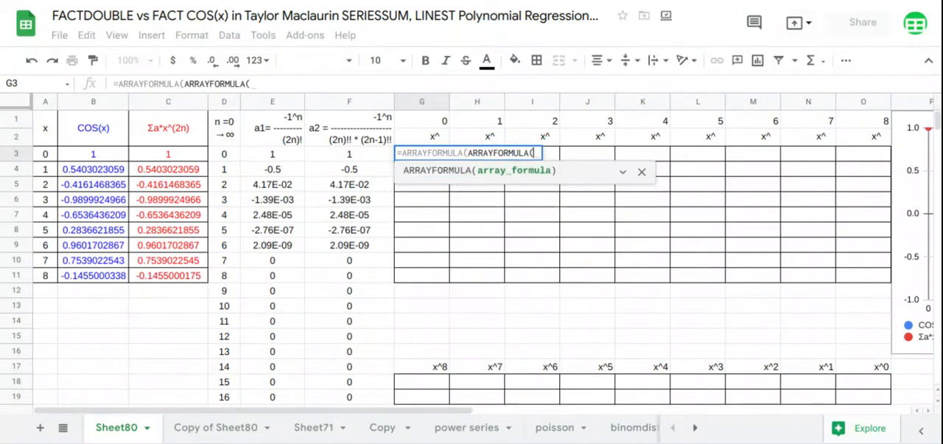
{"action": "left_click_drag", "start_coordinate": [49, 158], "coordinate": [51, 278]}
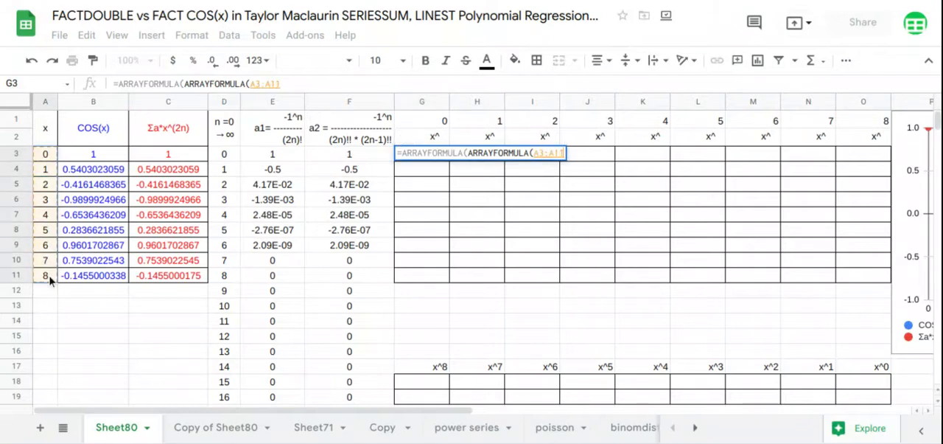
{"action": "type", "text": "^"}
{"action": "left_click", "coordinate": [444, 129]}
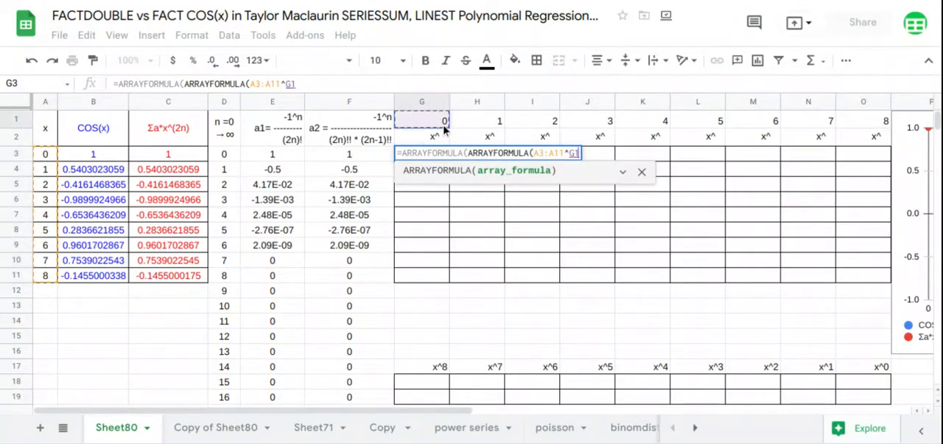
{"action": "left_click_drag", "start_coordinate": [444, 129], "coordinate": [863, 127]}
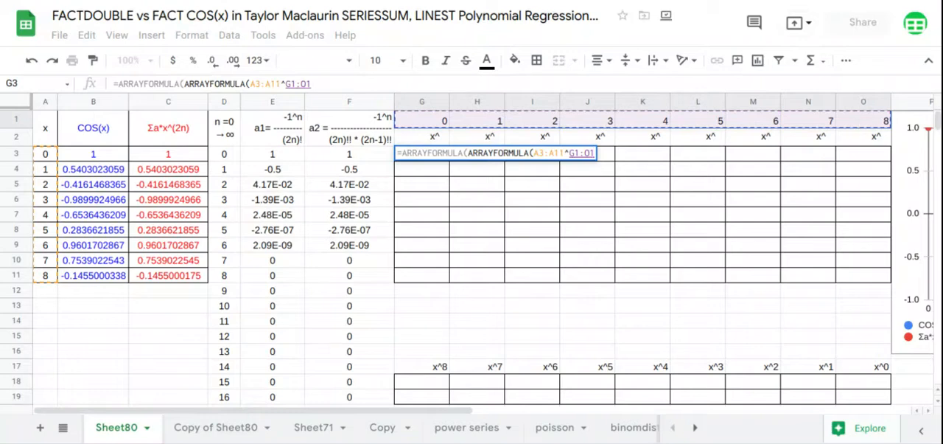
{"action": "key", "text": "Return"}
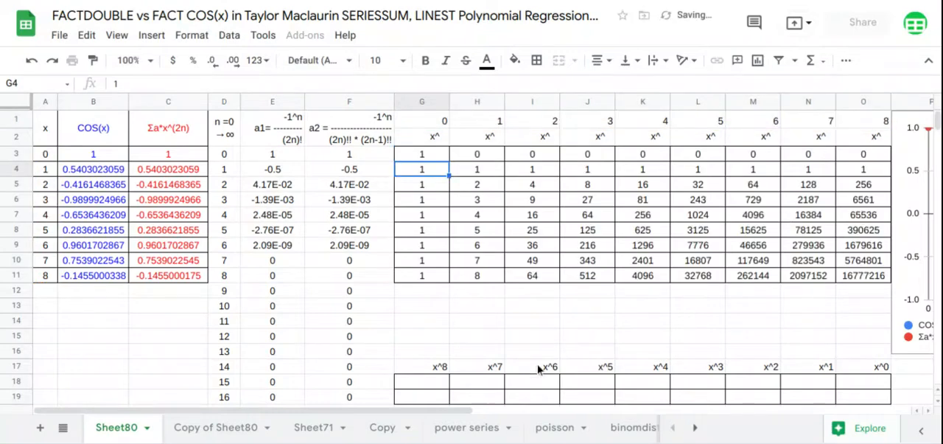
Step: Enter =LINEST(B3:B11,H3:O11) in G18 to calculate the polynomial regression coefficients for COS(x)
{"action": "left_click", "coordinate": [436, 389]}
{"action": "type", "text": "=LINEST("}
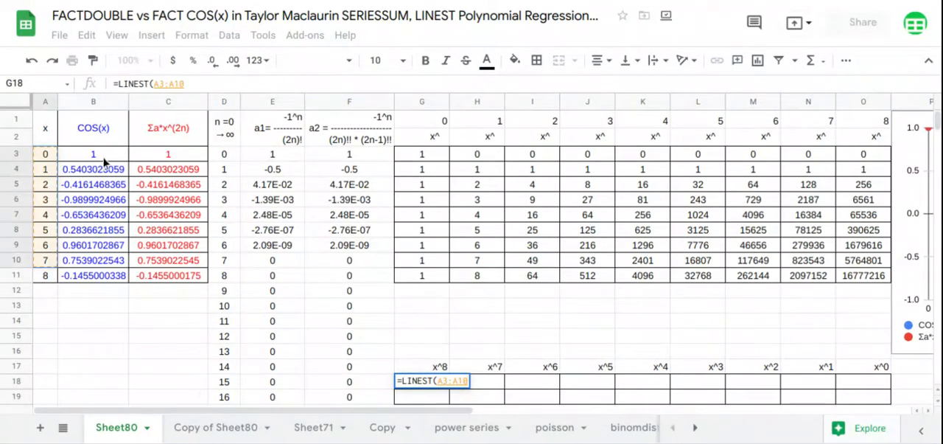
{"action": "left_click_drag", "start_coordinate": [95, 156], "coordinate": [118, 280]}
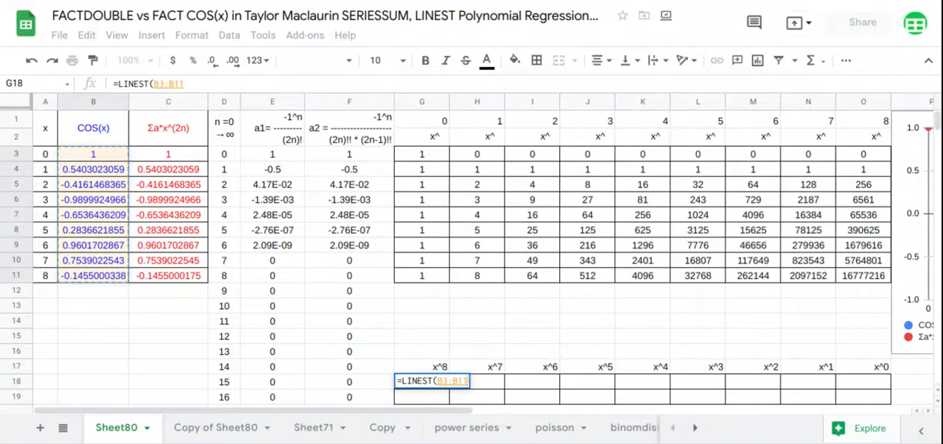
{"action": "type", "text": ","}
{"action": "left_click_drag", "start_coordinate": [480, 155], "coordinate": [851, 277]}
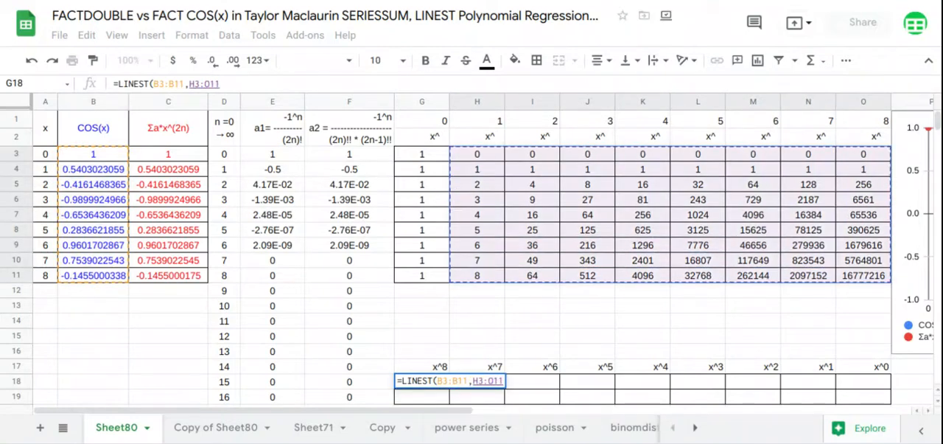
{"action": "key", "text": "Return"}
Step: Enter =LINEST(C3:C11,H3:O11) in G19 to calculate the polynomial regression coefficients for the series approximation
{"action": "type", "text": "="}
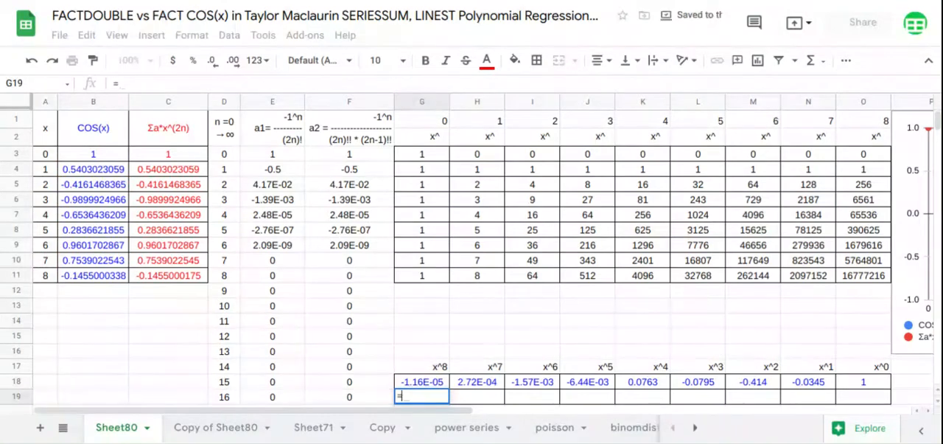
{"action": "type", "text": "LINEST("}
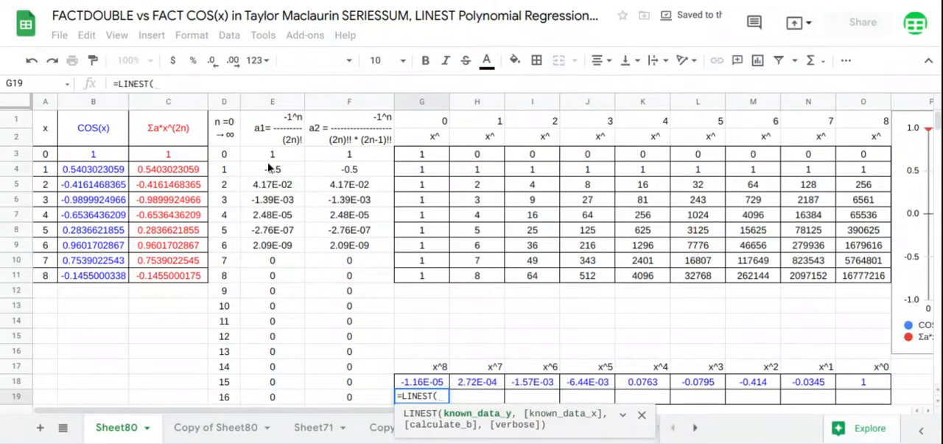
{"action": "left_click_drag", "start_coordinate": [182, 156], "coordinate": [179, 288]}
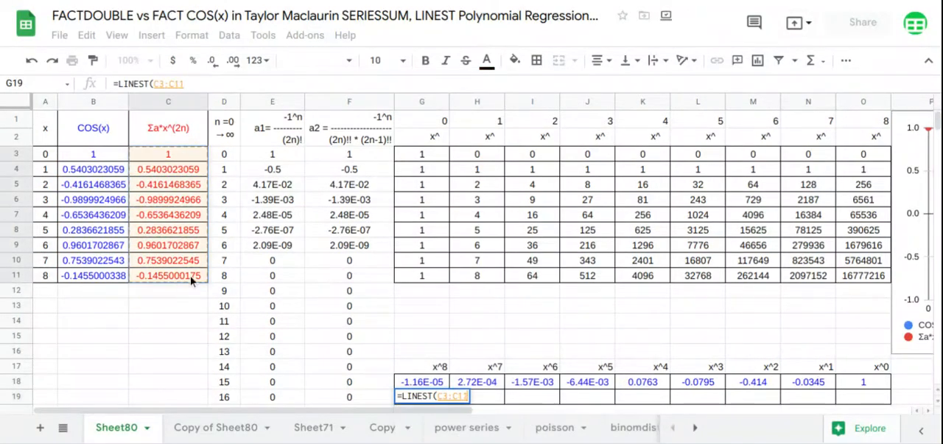
{"action": "type", "text": ","}
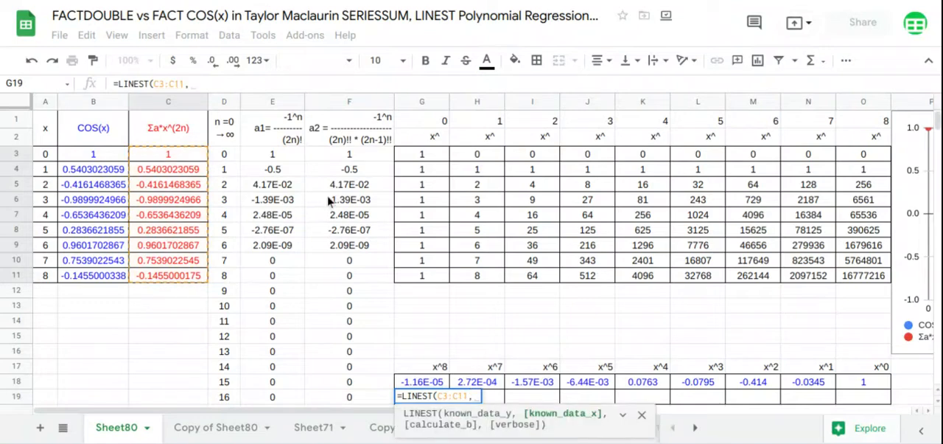
{"action": "left_click_drag", "start_coordinate": [478, 155], "coordinate": [886, 282]}
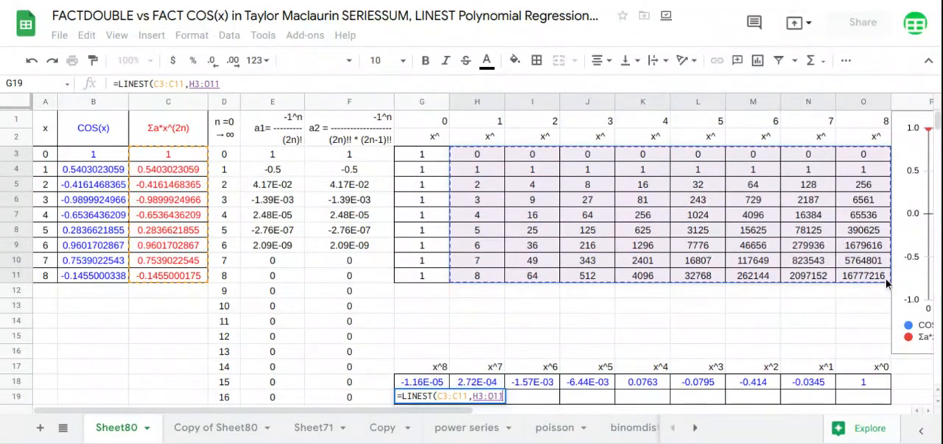
{"action": "key", "text": "Return"}
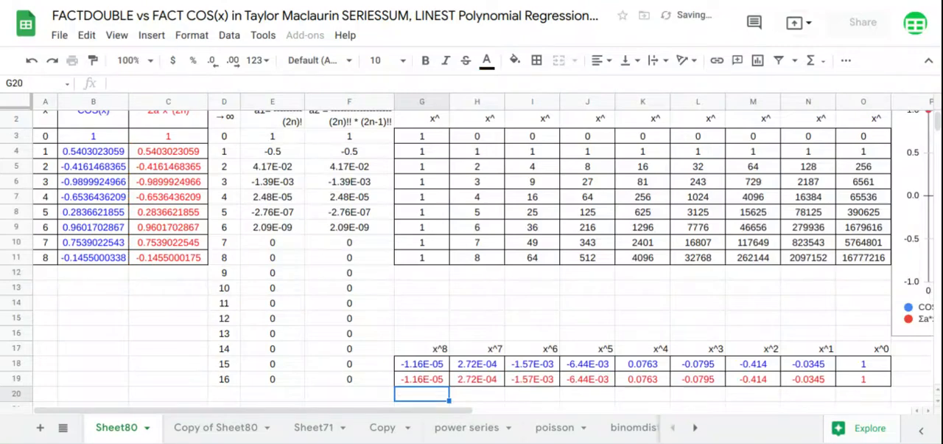
Step: Move the chart over the table of x powers, directly above the LINEST coefficients in rows 17 to 19
{"action": "scroll", "coordinate": [596, 317], "scroll_direction": "up", "scroll_amount": 1}
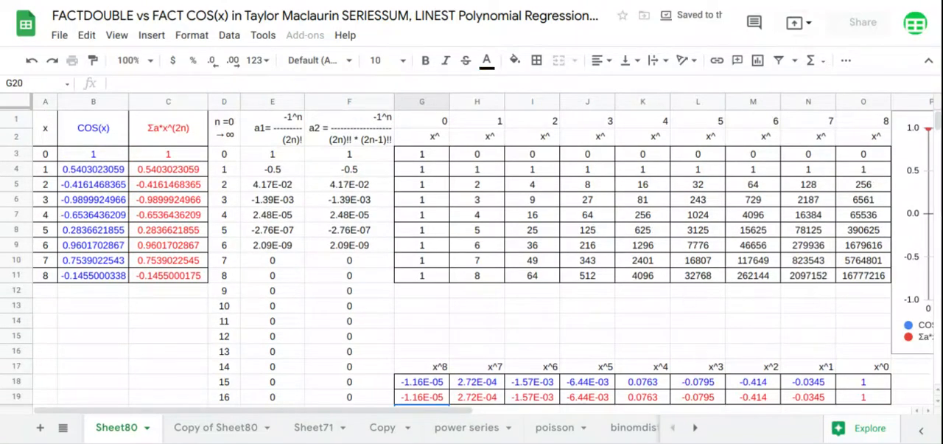
{"action": "left_click_drag", "start_coordinate": [925, 232], "coordinate": [328, 185]}
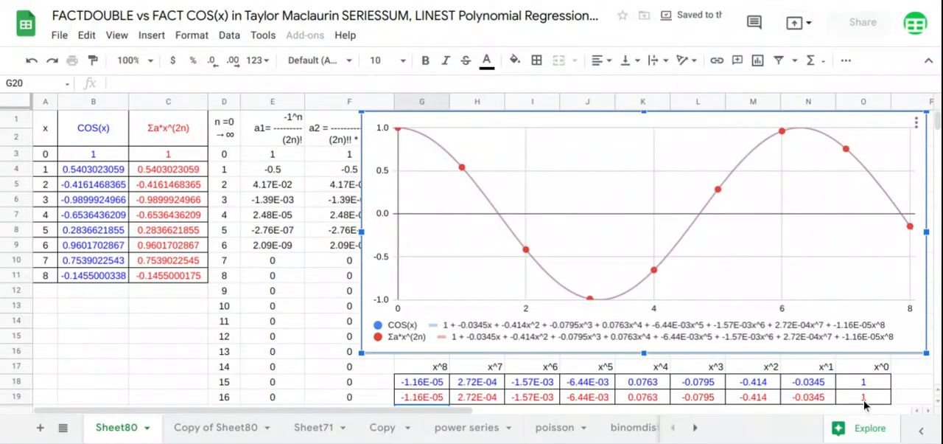
Step: Compare the LINEST coefficients in rows 18 and 19, from x^0 through x^8, with the matching terms of the chart's trendline equations
{"action": "left_click_drag", "start_coordinate": [865, 404], "coordinate": [870, 368]}
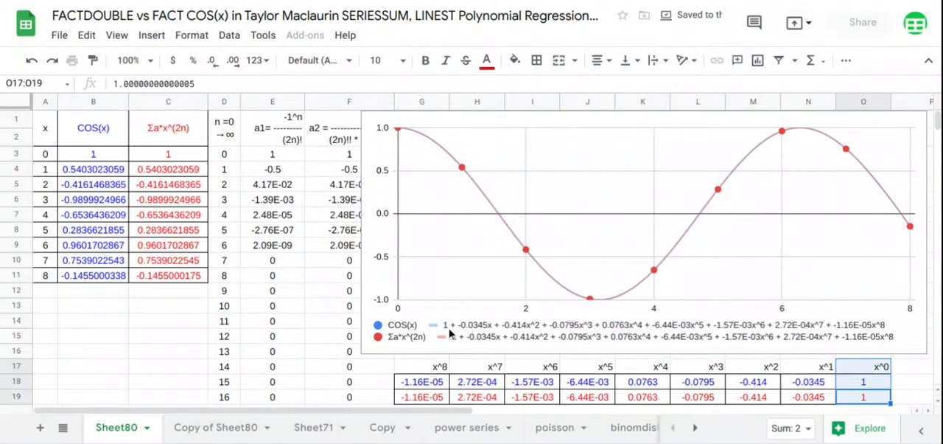
{"action": "left_click_drag", "start_coordinate": [815, 403], "coordinate": [823, 370]}
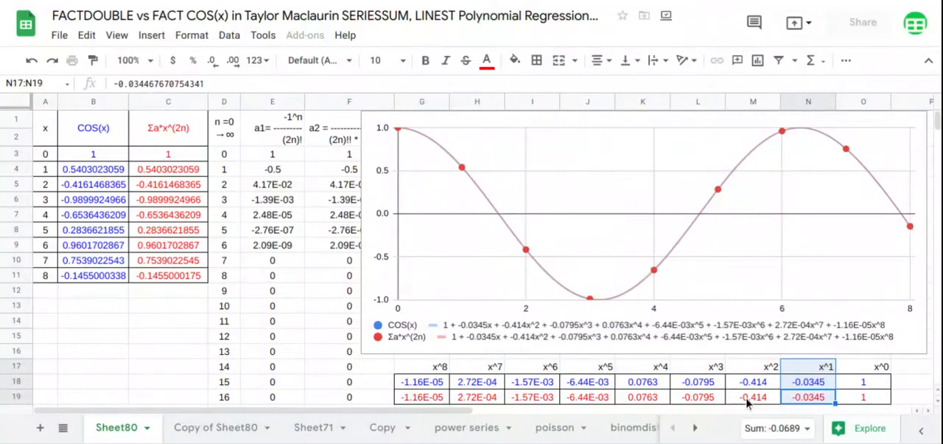
{"action": "left_click_drag", "start_coordinate": [745, 397], "coordinate": [750, 372]}
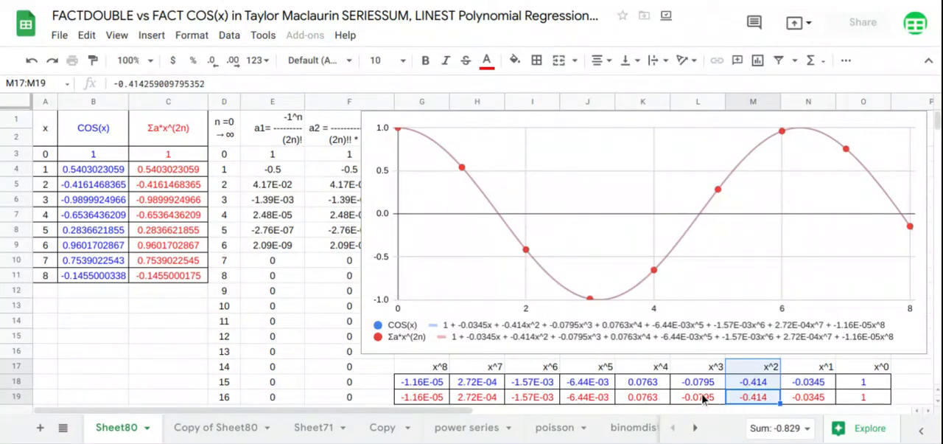
{"action": "left_click_drag", "start_coordinate": [704, 398], "coordinate": [704, 368]}
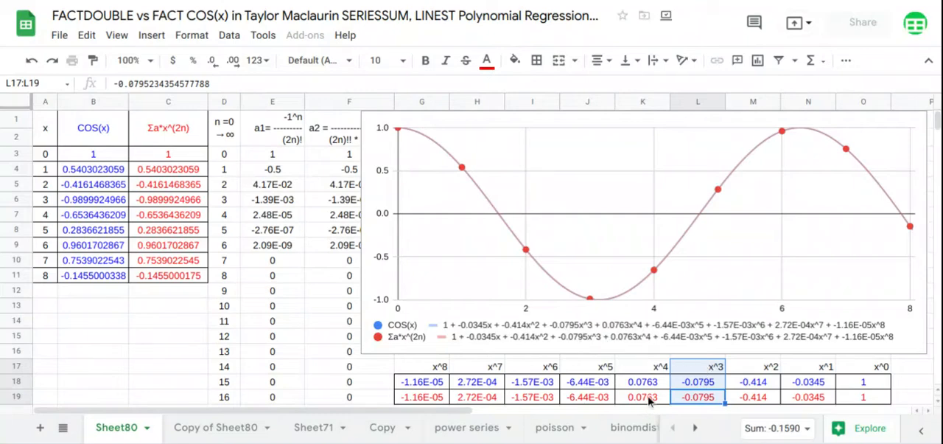
{"action": "left_click_drag", "start_coordinate": [650, 400], "coordinate": [650, 377]}
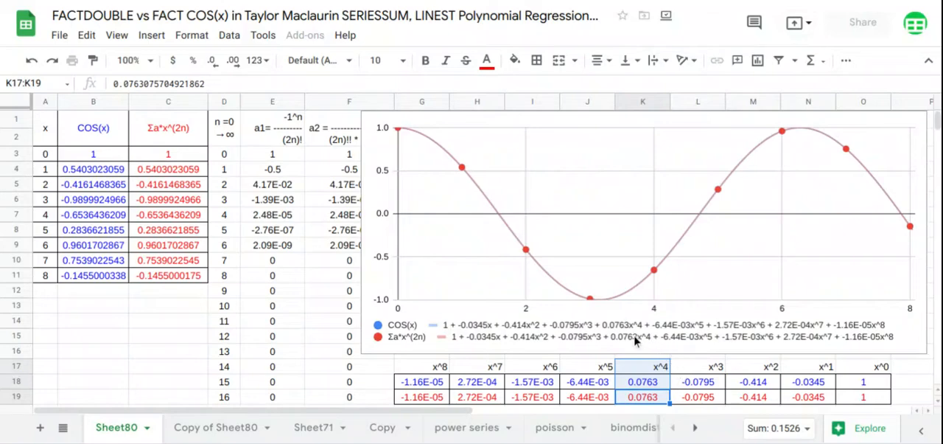
{"action": "left_click_drag", "start_coordinate": [596, 402], "coordinate": [596, 383]}
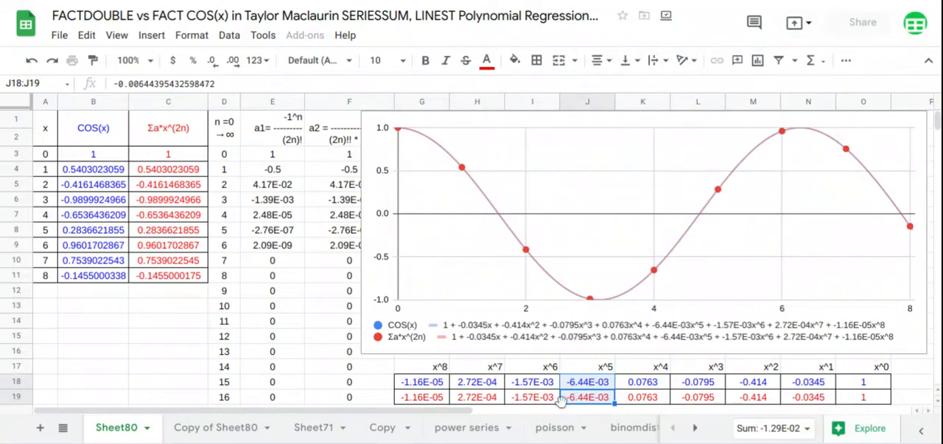
{"action": "left_click_drag", "start_coordinate": [554, 400], "coordinate": [559, 368]}
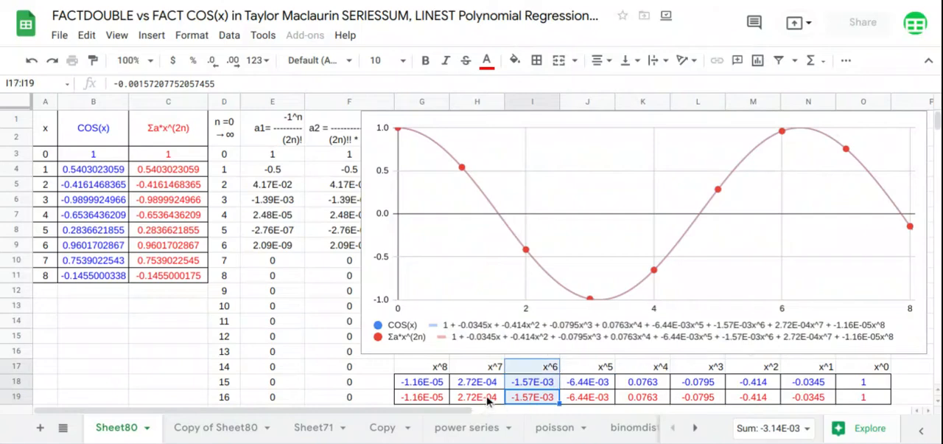
{"action": "left_click_drag", "start_coordinate": [487, 400], "coordinate": [493, 373]}
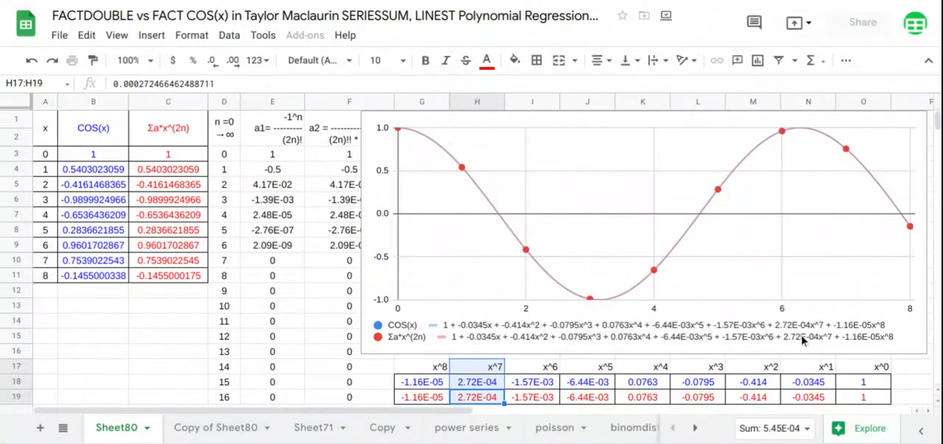
{"action": "left_click_drag", "start_coordinate": [435, 393], "coordinate": [440, 373]}
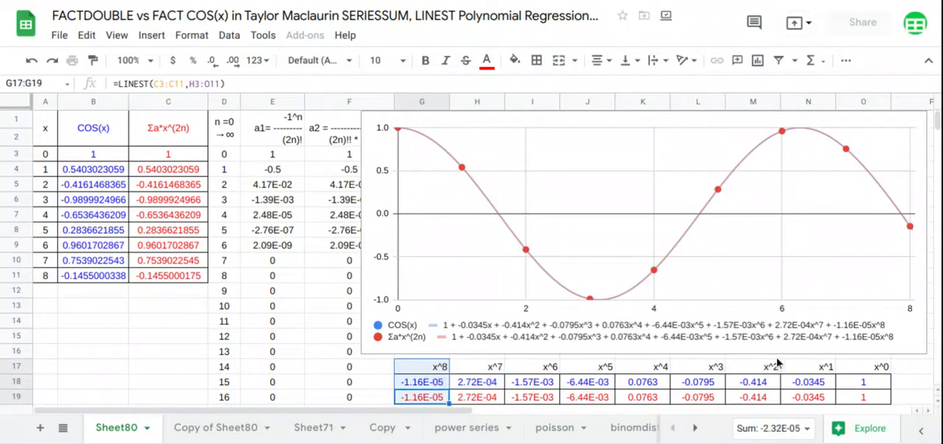
Step: Change the C3 series formula to use the FACT coefficients: =ARRAYFORMULA(SERIESSUM(A3:A11,0,2,E3:E19))
{"action": "left_click", "coordinate": [181, 156]}
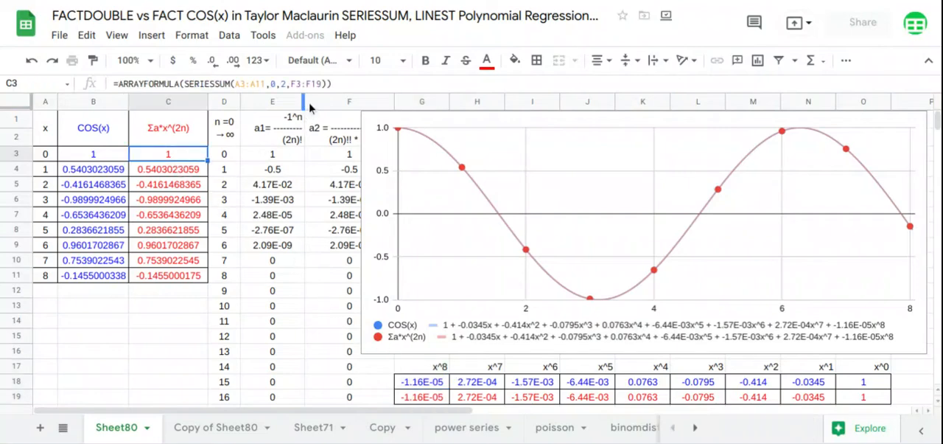
{"action": "left_click", "coordinate": [314, 84]}
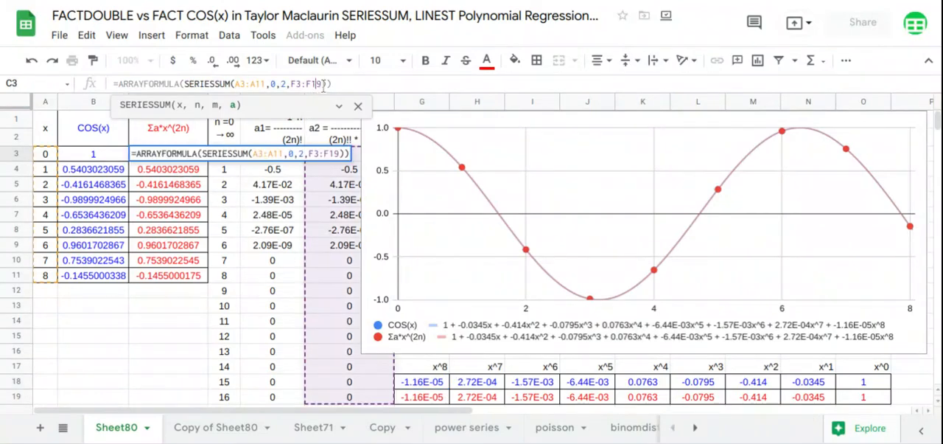
{"action": "left_click_drag", "start_coordinate": [322, 84], "coordinate": [289, 87]}
{"action": "key", "text": "BackSpace"}
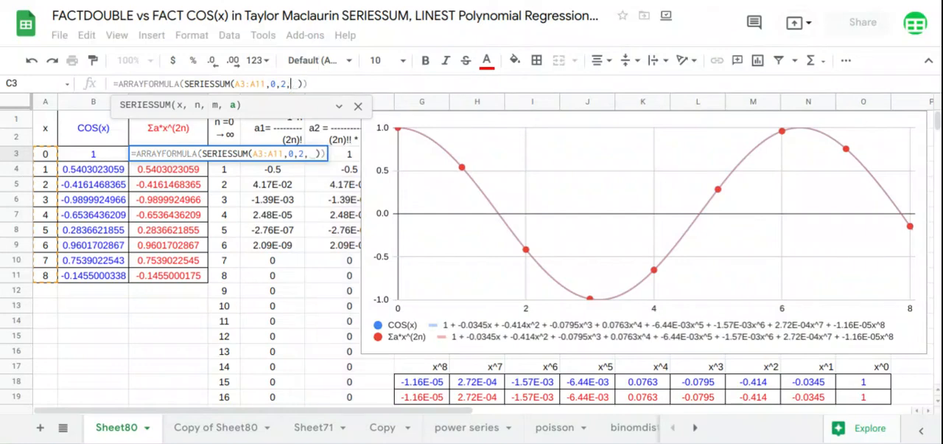
{"action": "left_click_drag", "start_coordinate": [271, 396], "coordinate": [278, 168]}
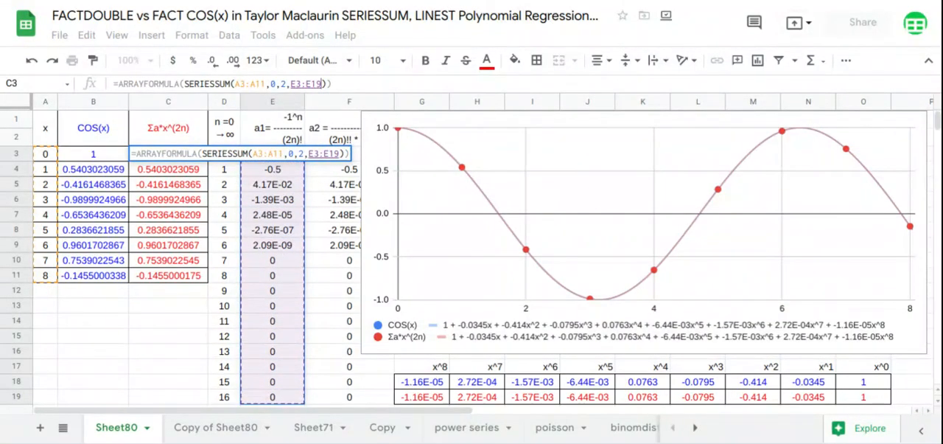
{"action": "key", "text": "Return"}
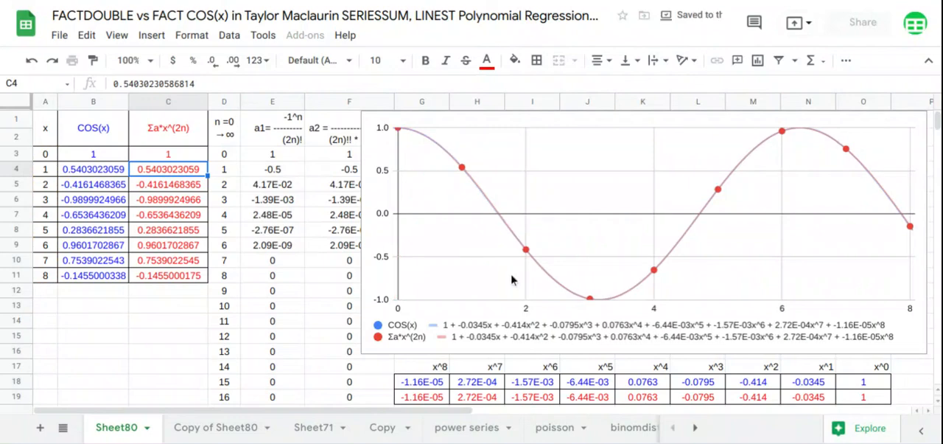
Step: Review the regression coefficients in G18:O19 and the COS(x) and series values in columns B and C
{"action": "left_click_drag", "start_coordinate": [876, 401], "coordinate": [426, 385]}
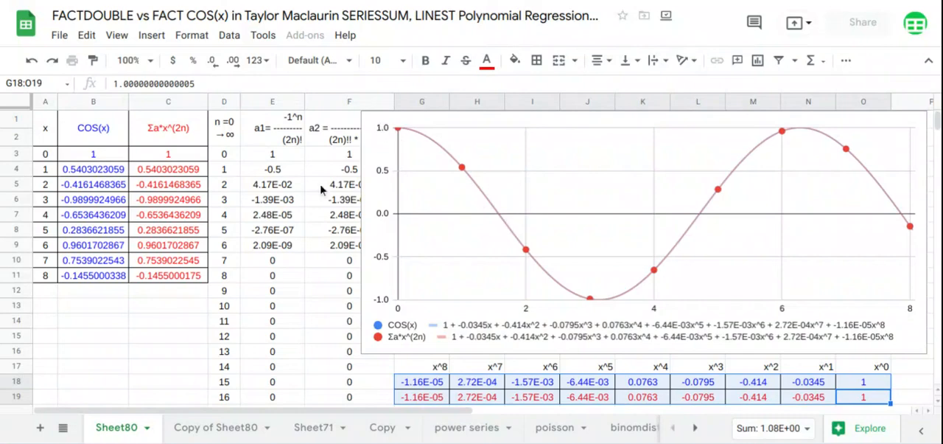
{"action": "left_click_drag", "start_coordinate": [93, 144], "coordinate": [178, 277]}
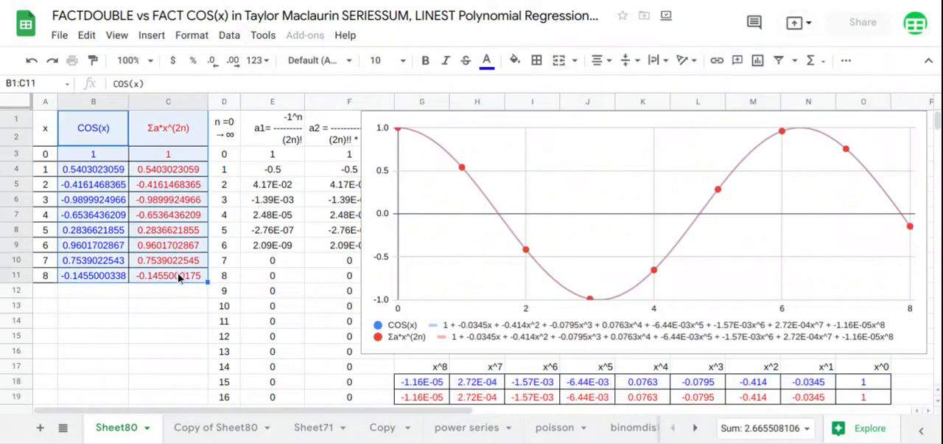